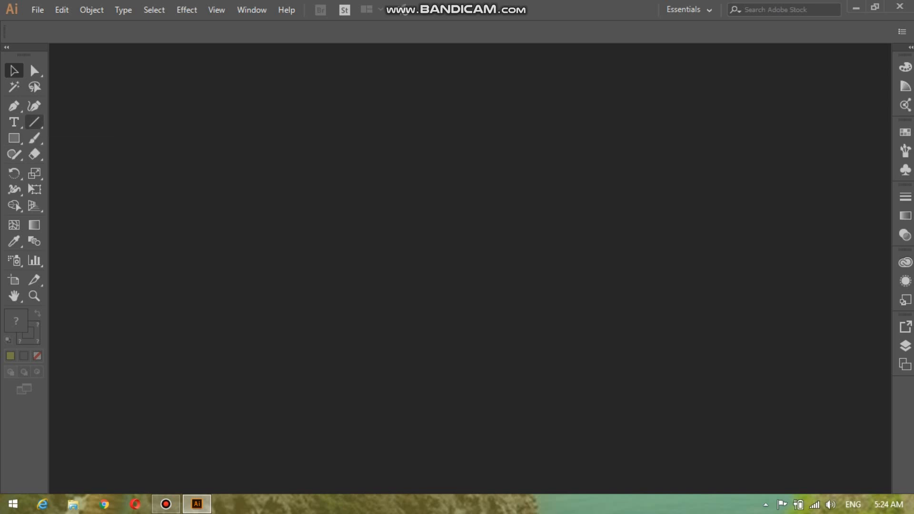
# - Create a new document with the default settings
pyautogui.hotkey('alt', 'f')
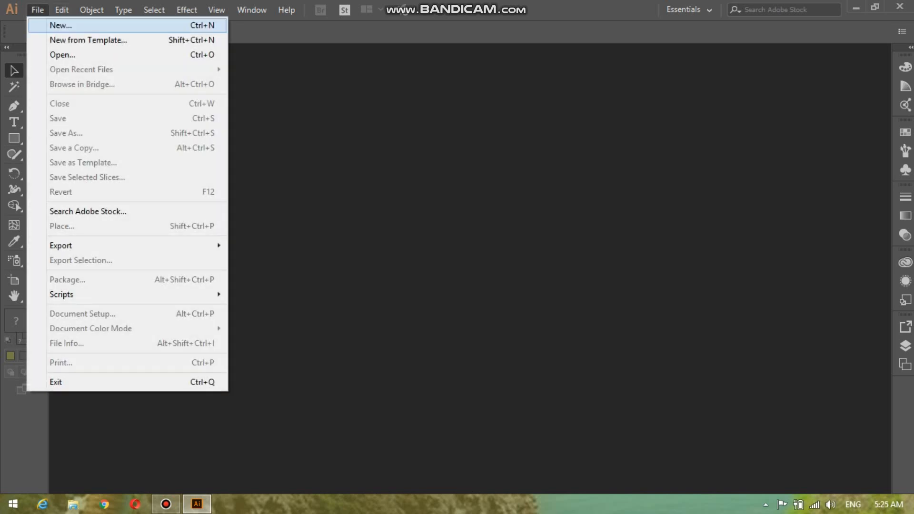
pyautogui.press('Return')
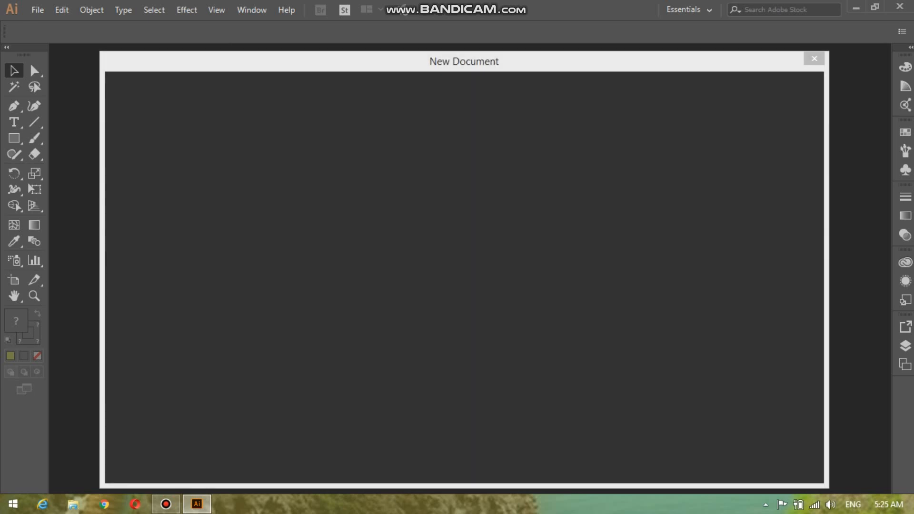
pyautogui.press('Return')
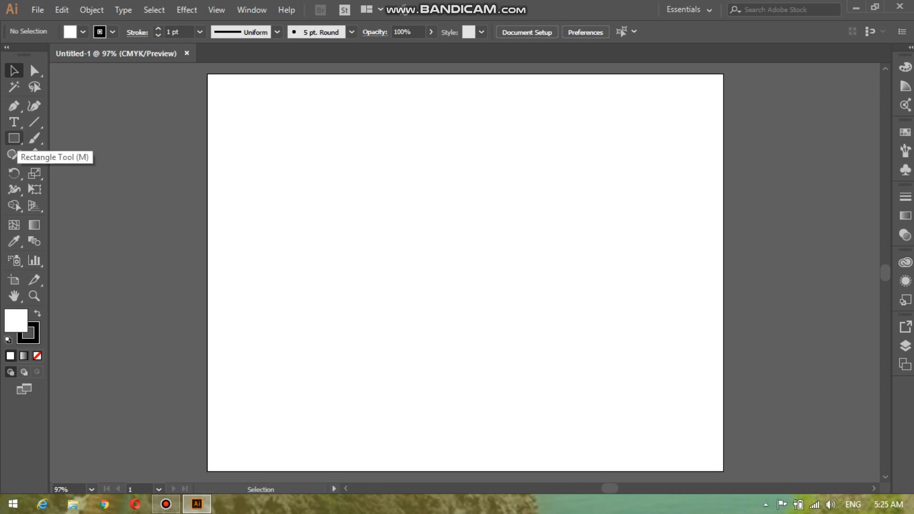
# - Tear off the shape tools as a floating panel and draw a small square near the artboard's upper-left corner
pyautogui.moveTo(14, 138); pyautogui.dragTo(71, 170)
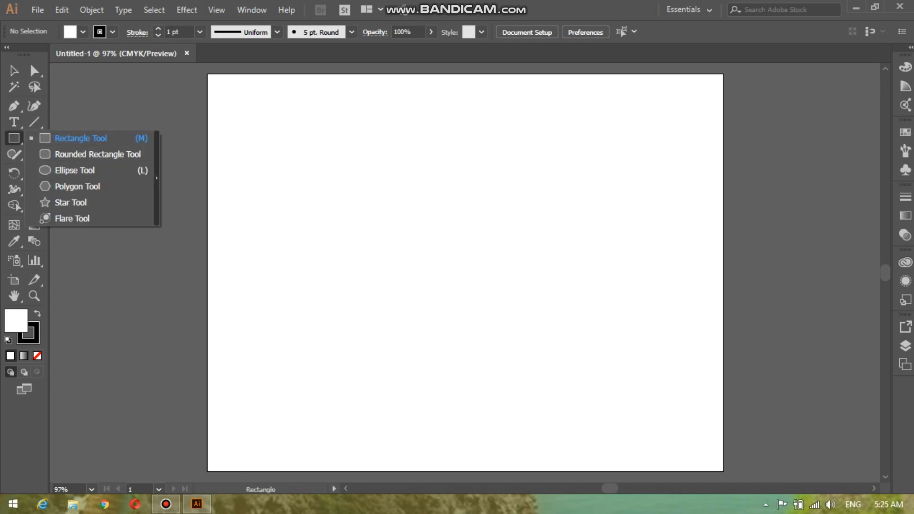
pyautogui.click(156, 178)
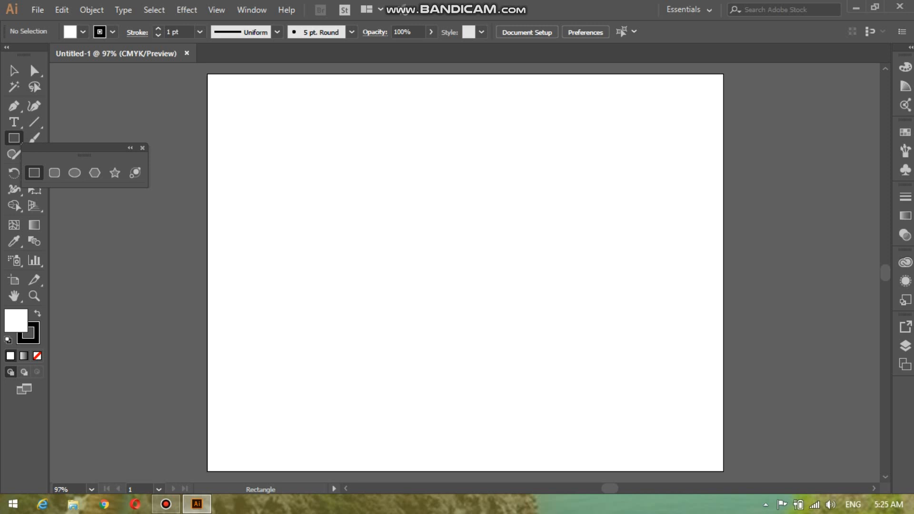
pyautogui.moveTo(263, 119); pyautogui.dragTo(304, 161)
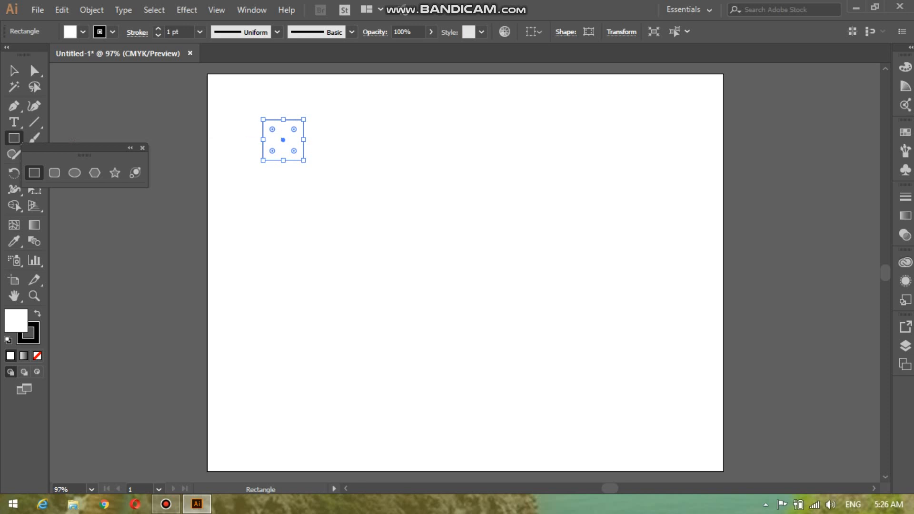
# - Duplicate the square just to its right and repeat the duplication to build an evenly spaced row of nine squares
pyautogui.press('v')
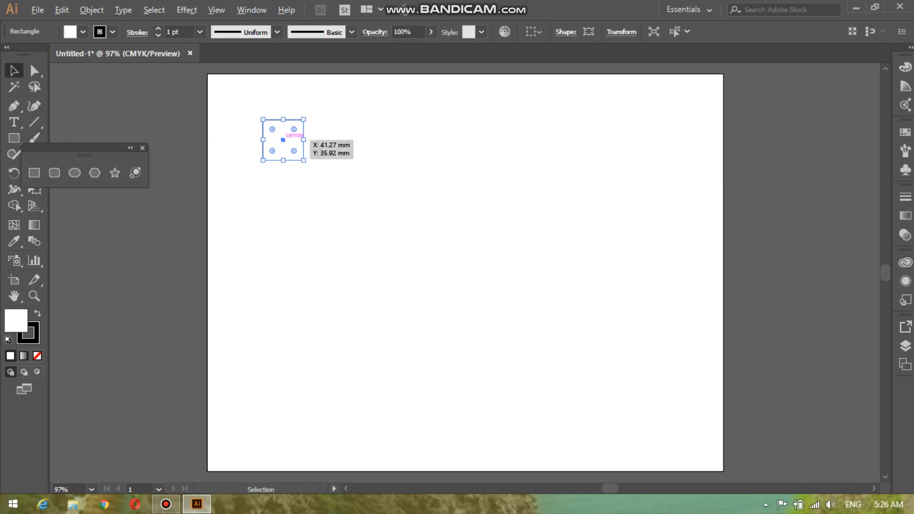
pyautogui.moveTo(283, 140); pyautogui.dragTo(328, 140)
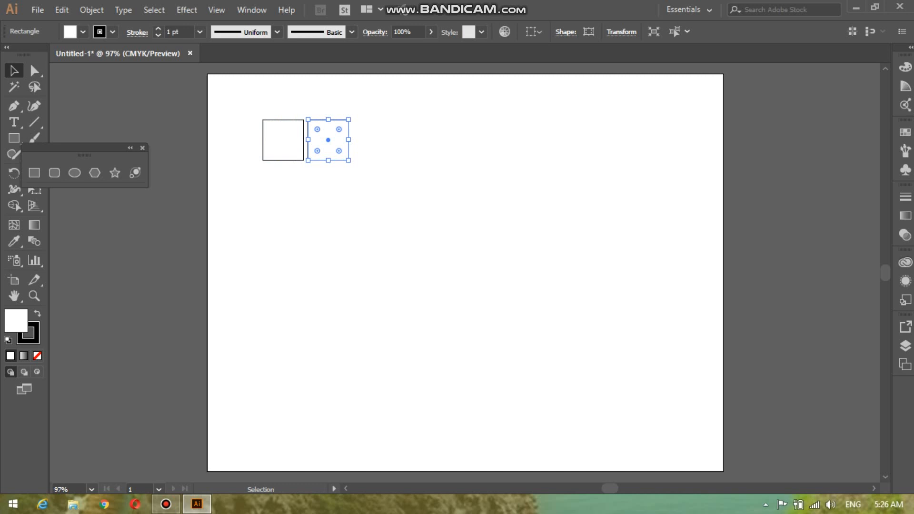
pyautogui.press('a')
pyautogui.hotkey('ctrl', 'd')
pyautogui.hotkey('ctrl', 'd')
pyautogui.hotkey('ctrl', 'd')
pyautogui.hotkey('ctrl', 'd')
pyautogui.hotkey('ctrl', 'd')
pyautogui.hotkey('ctrl', 'd')
pyautogui.hotkey('ctrl', 'd')
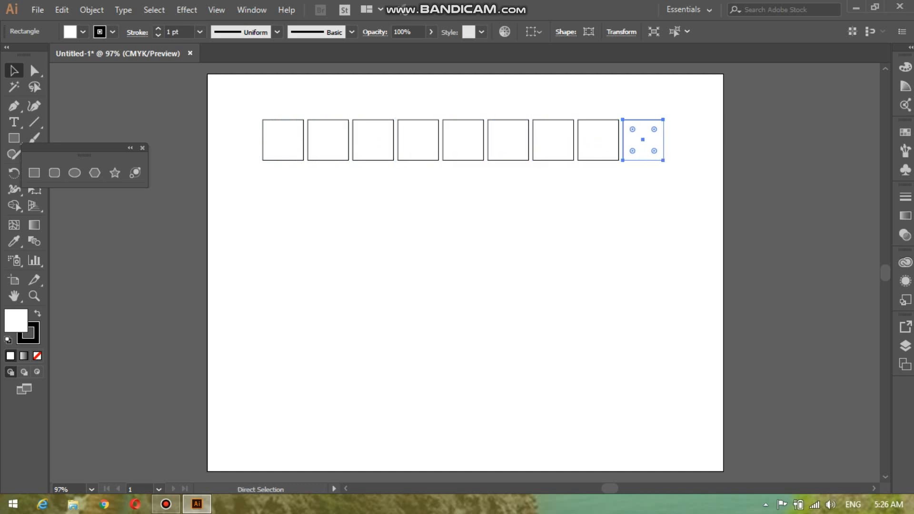
# - Copy the whole row of squares about 24 mm downward and repeat the copy to build a grid of seven rows
pyautogui.press('v')
pyautogui.moveTo(246, 106); pyautogui.dragTo(674, 181)
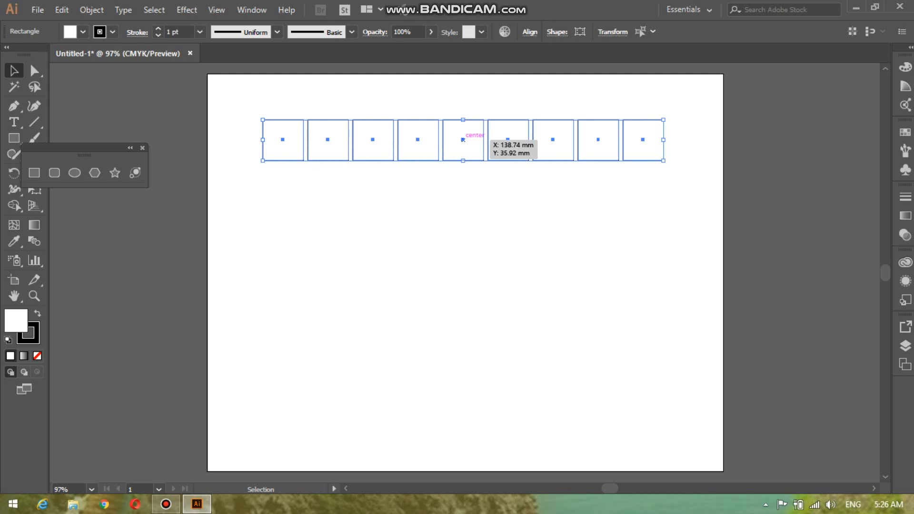
pyautogui.moveTo(463, 139); pyautogui.dragTo(465, 185)
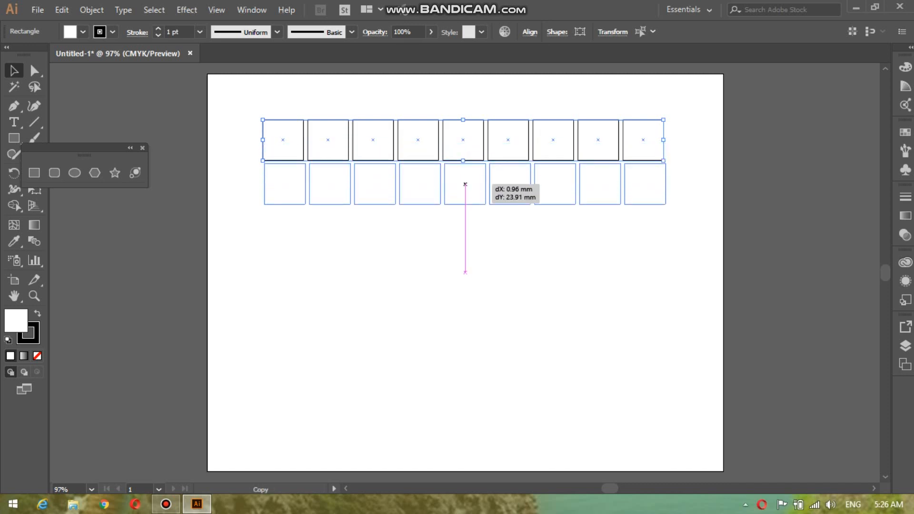
pyautogui.moveTo(465, 185); pyautogui.dragTo(465, 184)
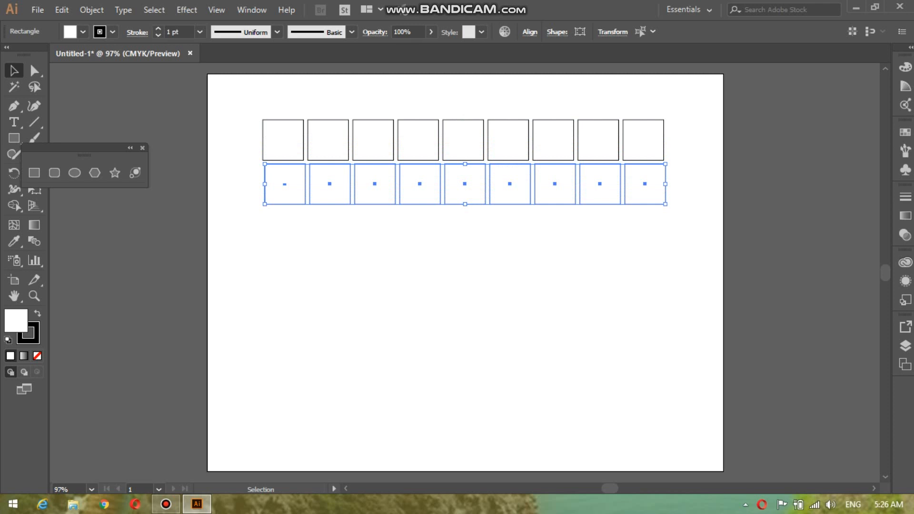
pyautogui.hotkey('ctrl', 'd')
pyautogui.hotkey('ctrl', 'd')
pyautogui.hotkey('ctrl', 'd')
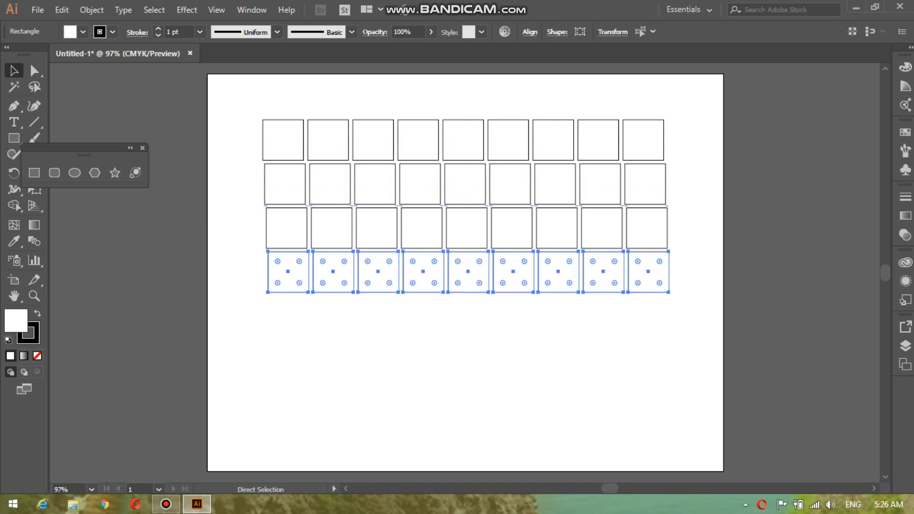
pyautogui.hotkey('ctrl', 'd')
pyautogui.hotkey('ctrl', 'd')
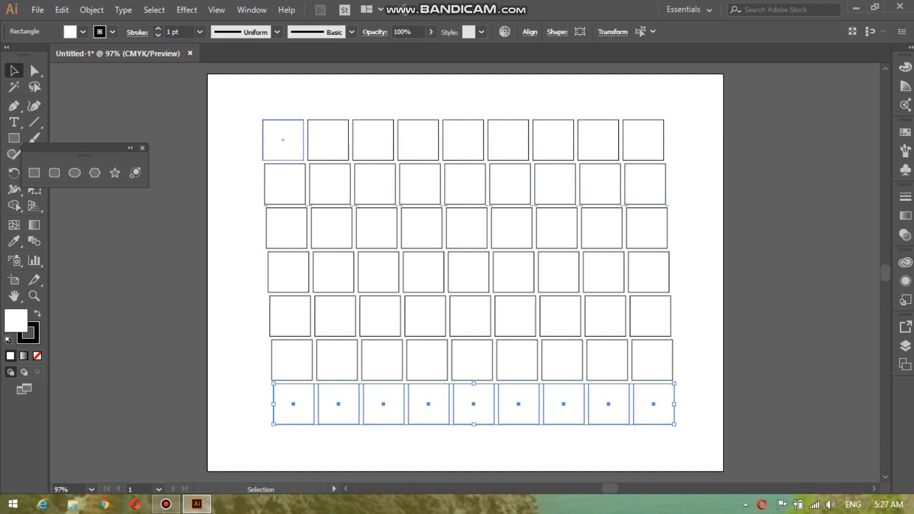
# - Fill the first square of the top row with the yellow-green swatch C=20 M=0 Y=100 K=0
pyautogui.click(283, 139)
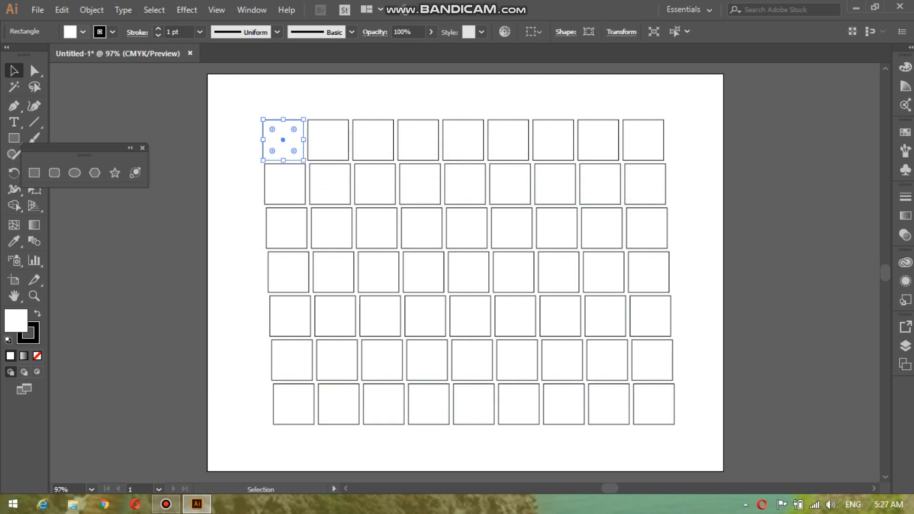
pyautogui.click(83, 31)
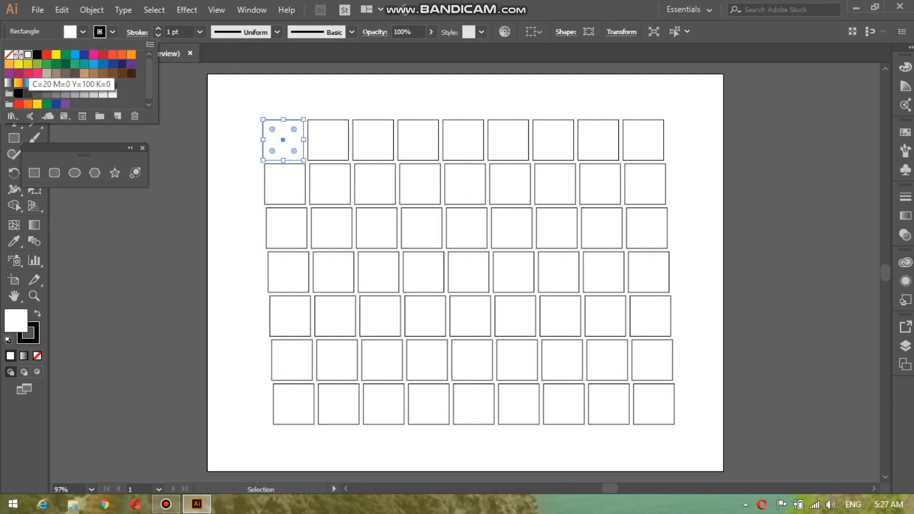
pyautogui.click(29, 64)
pyautogui.press('Escape')
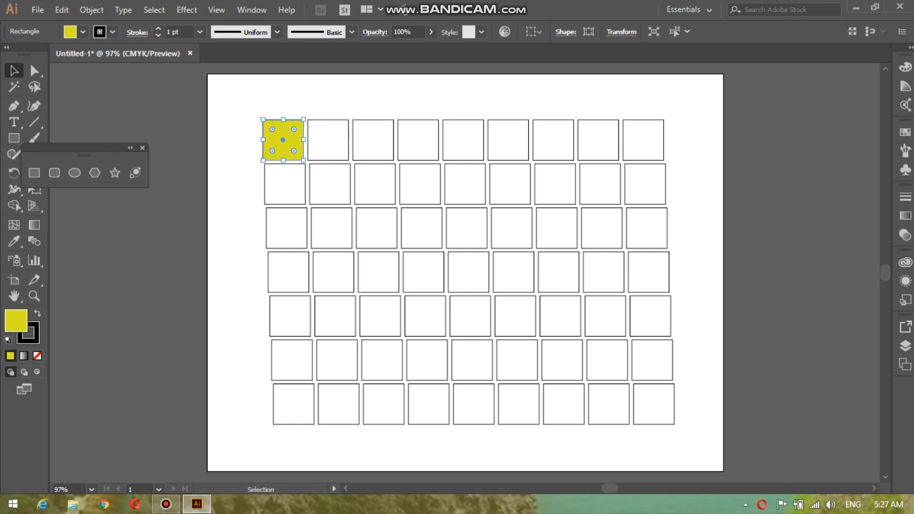
# - Fill the second square of the top row with bright yellow and set its black stroke weight to 7 pt
pyautogui.click(328, 140)
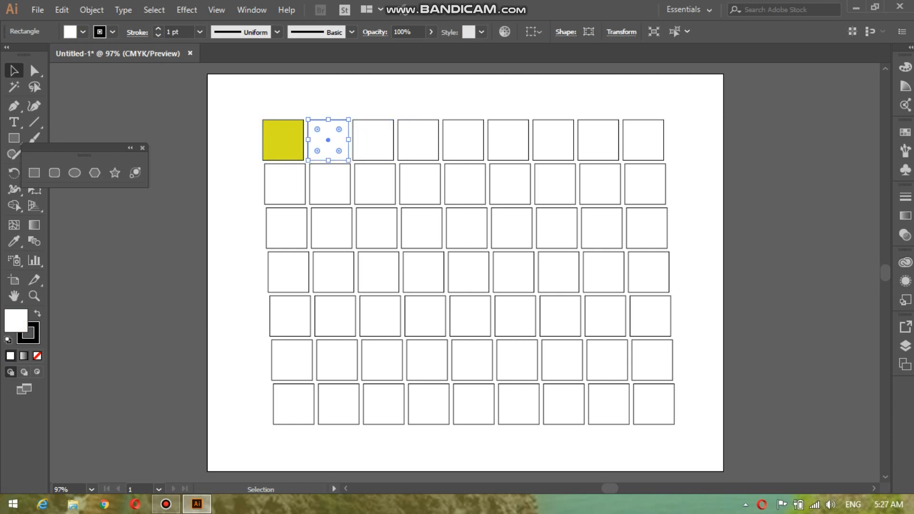
pyautogui.click(83, 31)
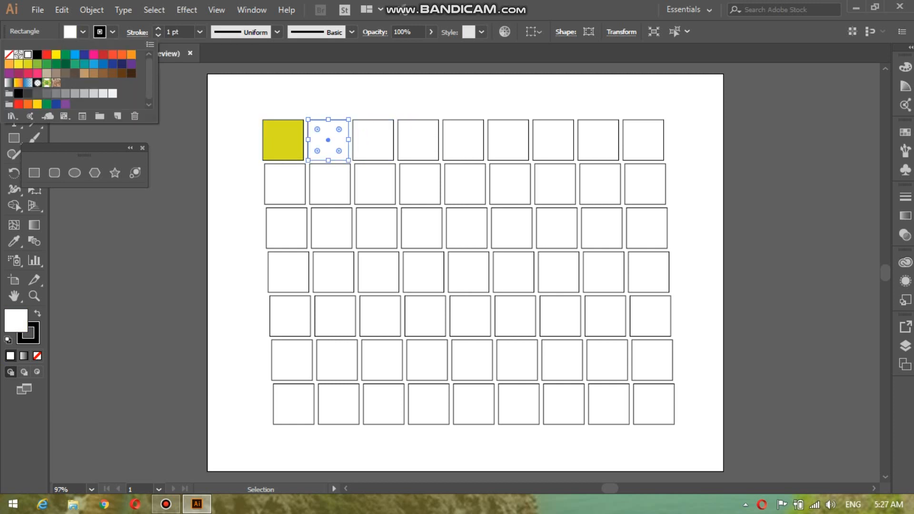
pyautogui.click(56, 54)
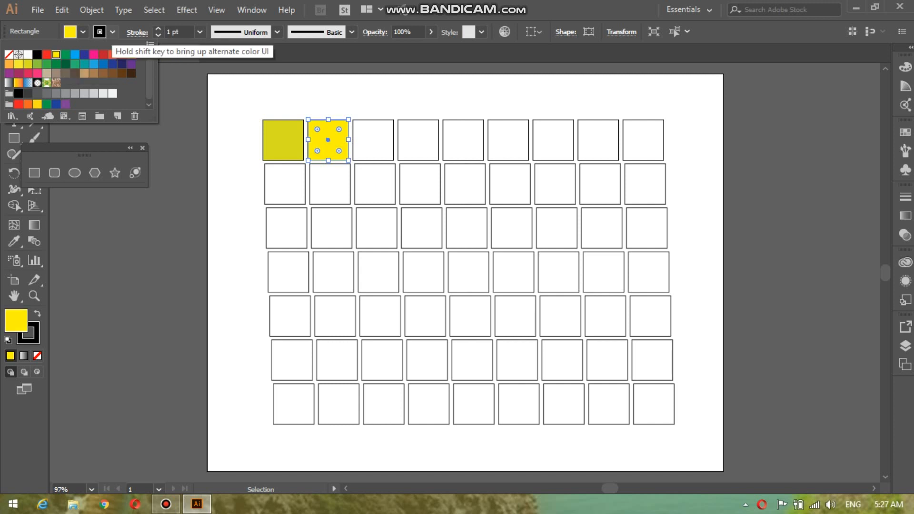
pyautogui.click(112, 31)
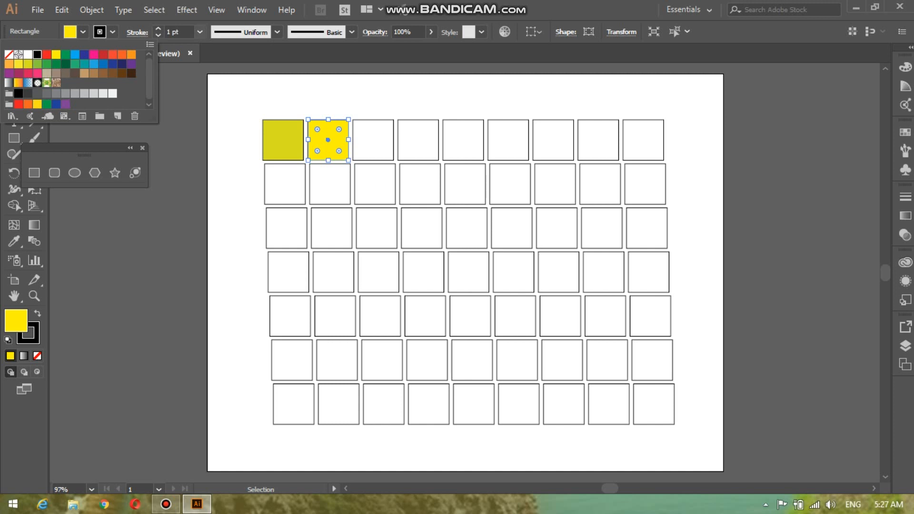
pyautogui.click(200, 32)
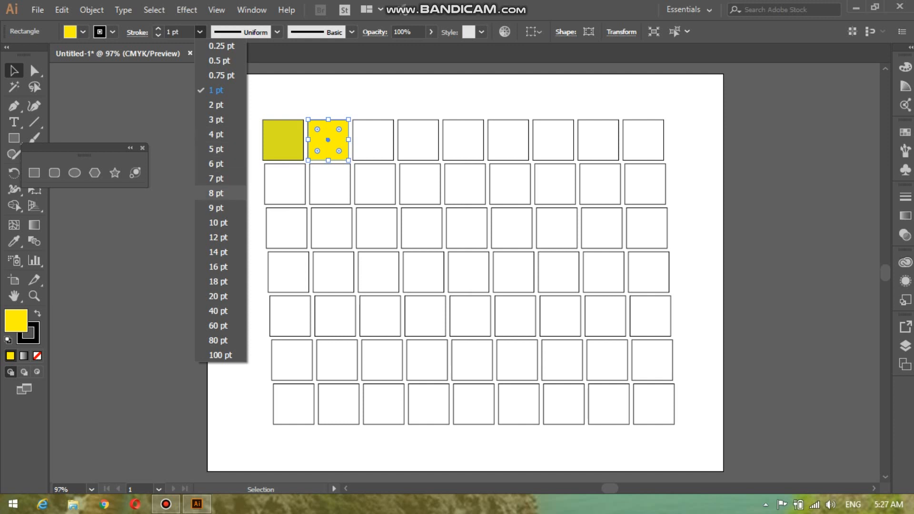
pyautogui.click(216, 178)
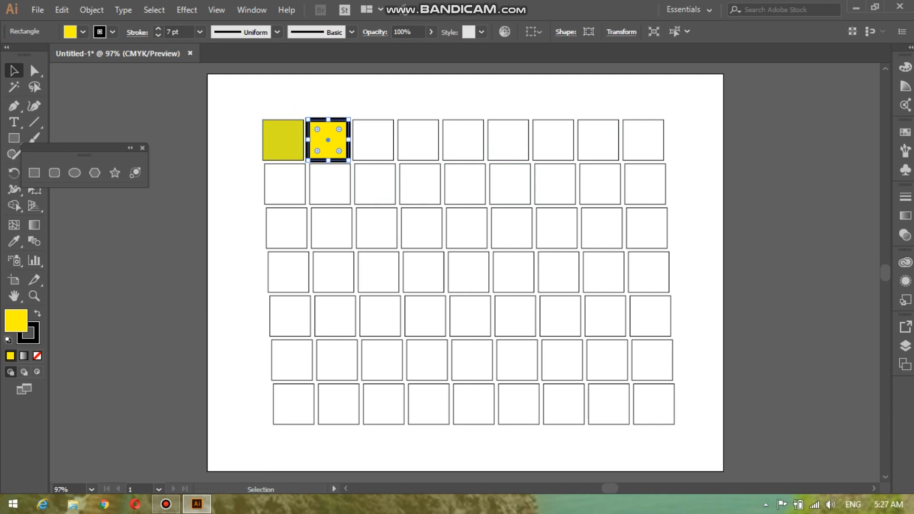
# - Fill all the squares with magenta after trying the Foliage pattern, CMYK Green and dark blue, and deselect them
pyautogui.moveTo(241, 106); pyautogui.dragTo(713, 424)
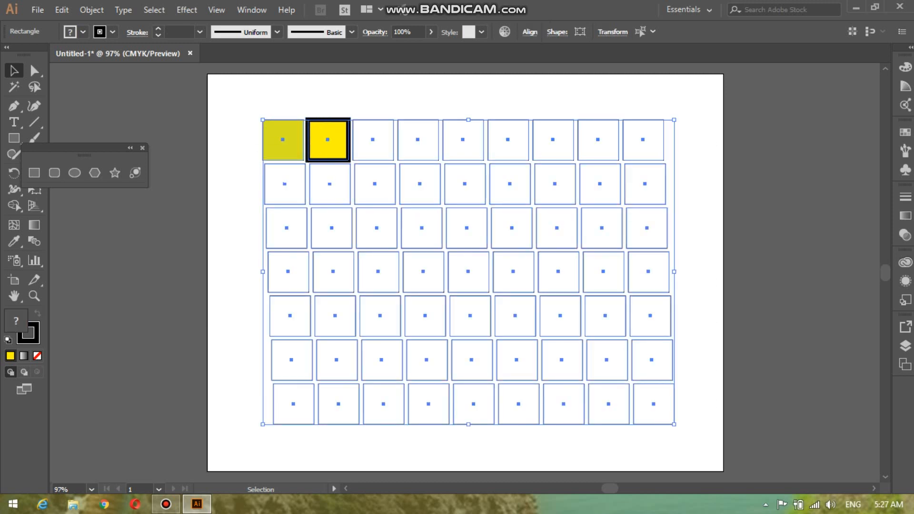
pyautogui.click(83, 31)
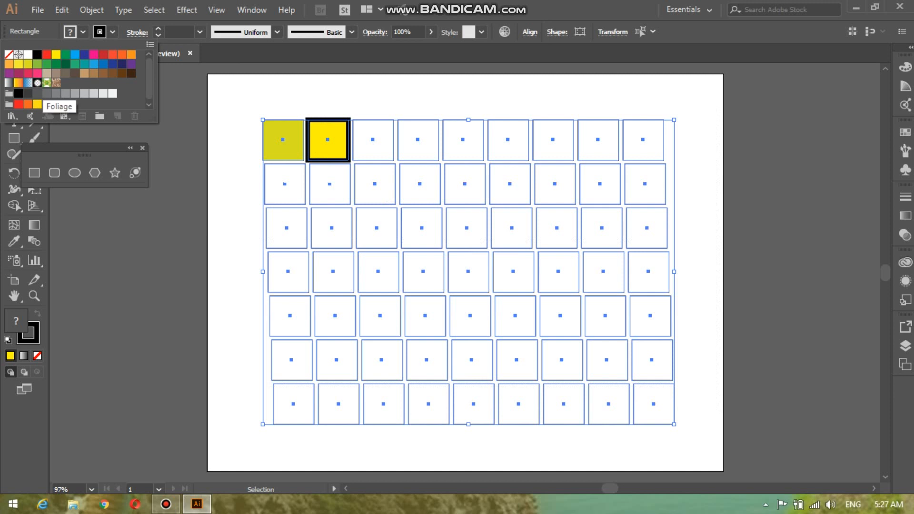
pyautogui.click(46, 83)
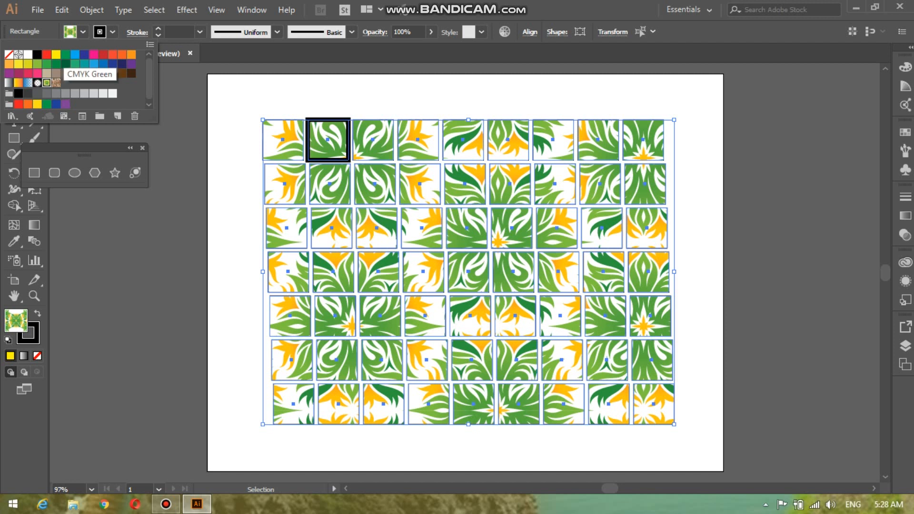
pyautogui.click(66, 54)
pyautogui.click(85, 54)
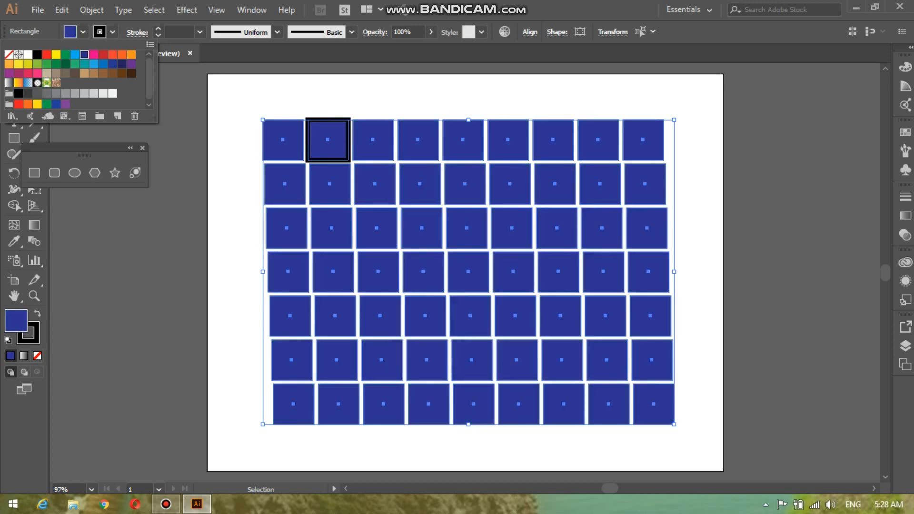
pyautogui.click(93, 54)
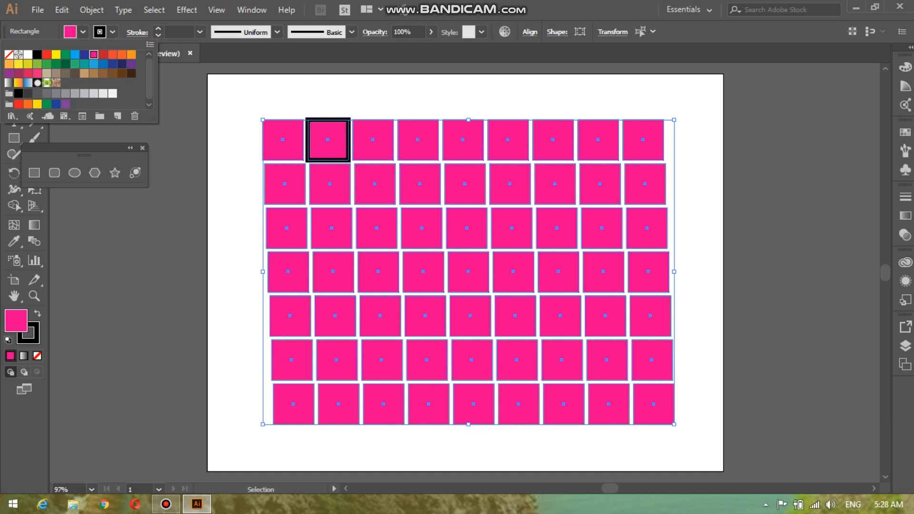
pyautogui.press('Escape')
pyautogui.click(233, 191)
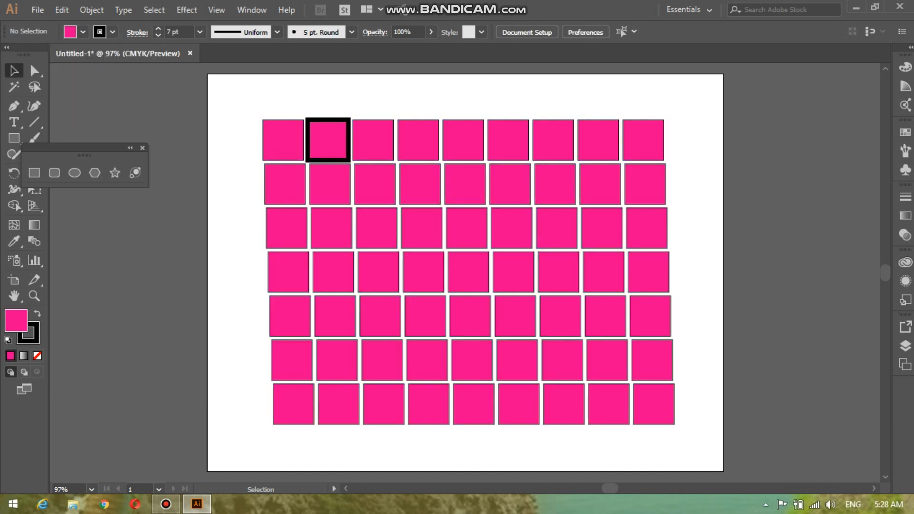
# - Fill the third square of the third row with bright yellow after trying a pinkish red and grey
pyautogui.click(377, 228)
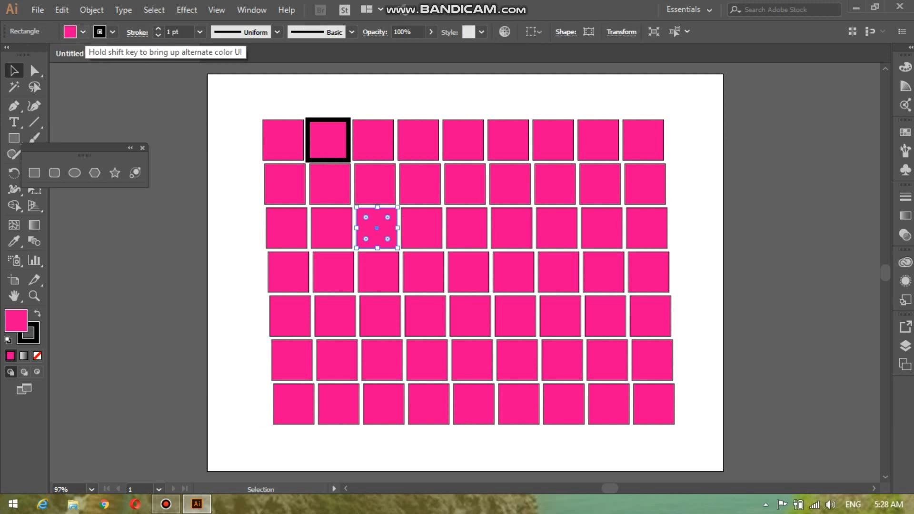
pyautogui.click(70, 32)
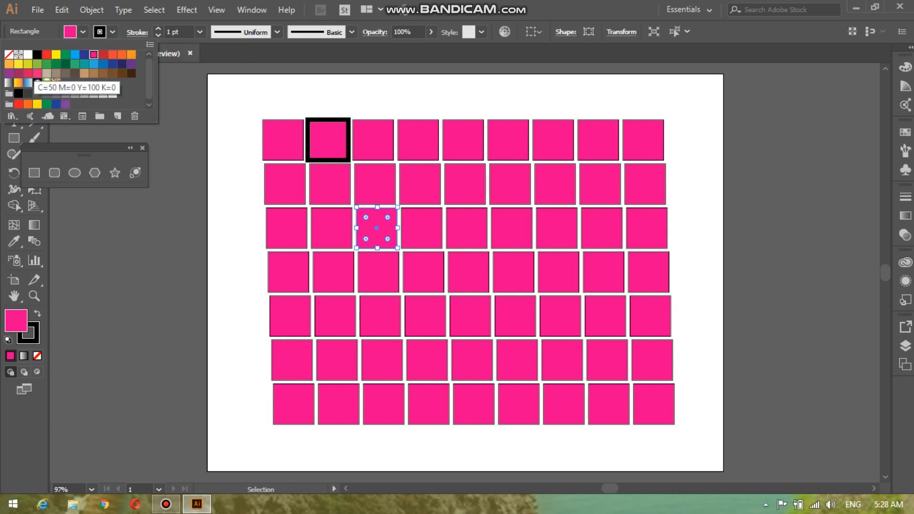
pyautogui.click(28, 73)
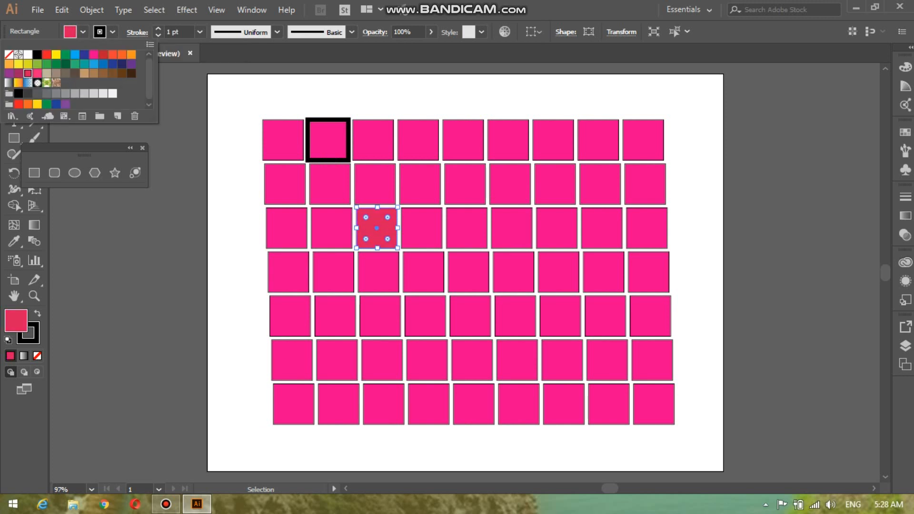
pyautogui.click(28, 93)
pyautogui.click(56, 92)
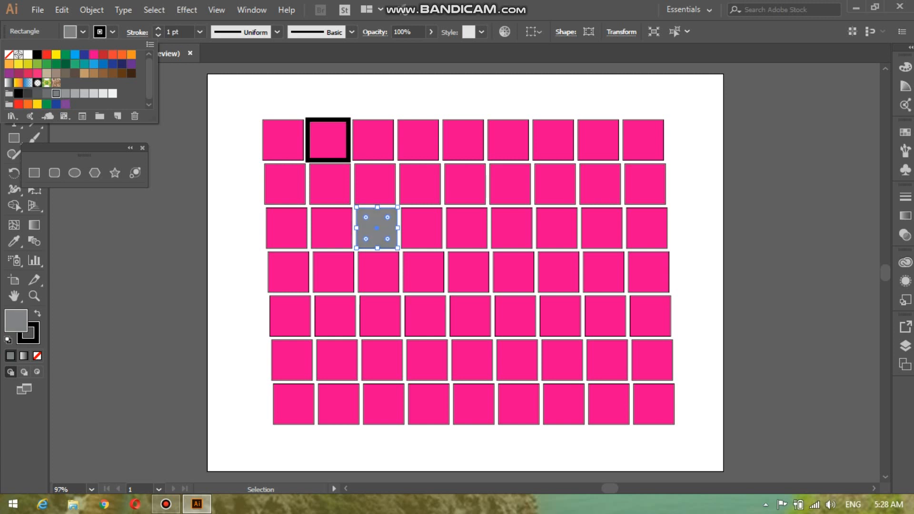
pyautogui.click(56, 54)
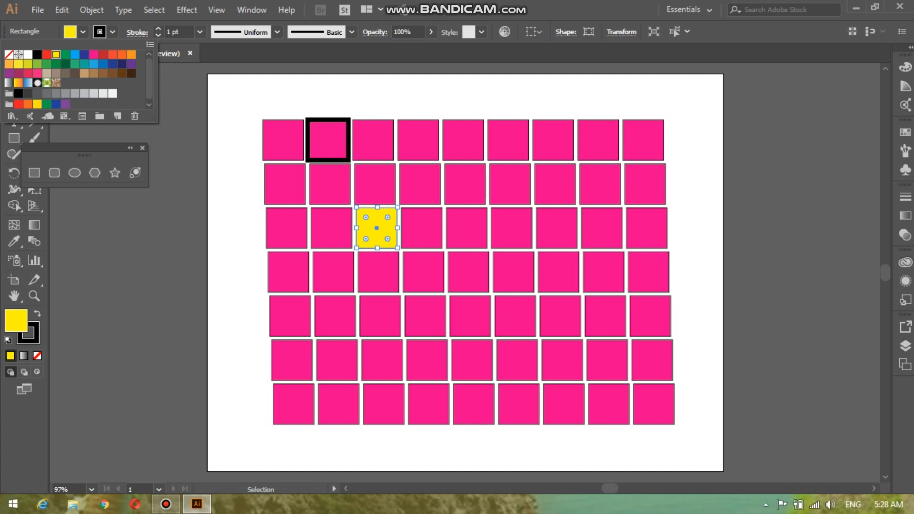
pyautogui.press('Escape')
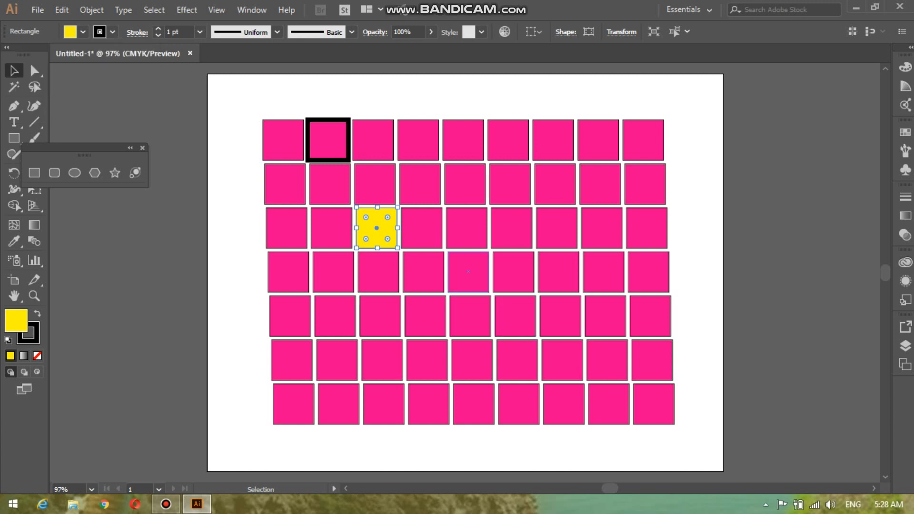
# - Delete all the squares and draw a small yellow rounded square in the upper-left part of the artboard
pyautogui.moveTo(221, 104); pyautogui.dragTo(700, 444)
pyautogui.press('Delete')
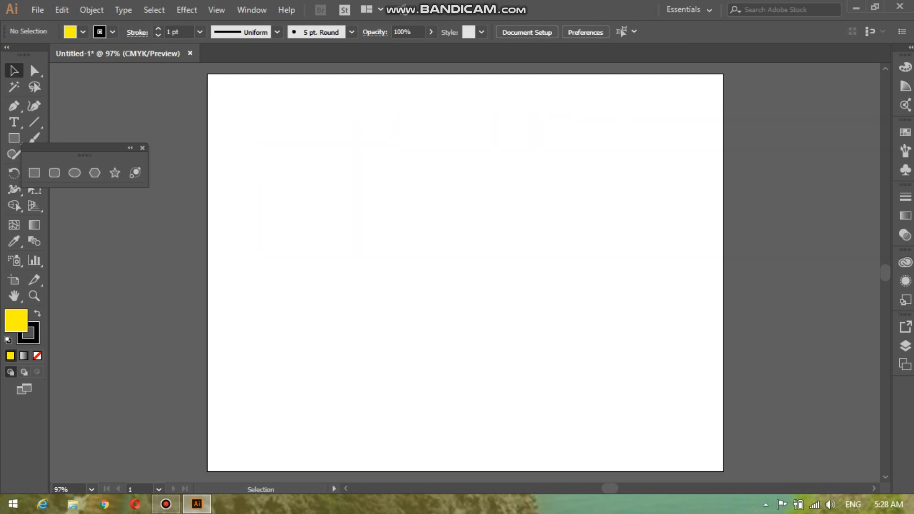
pyautogui.press('m')
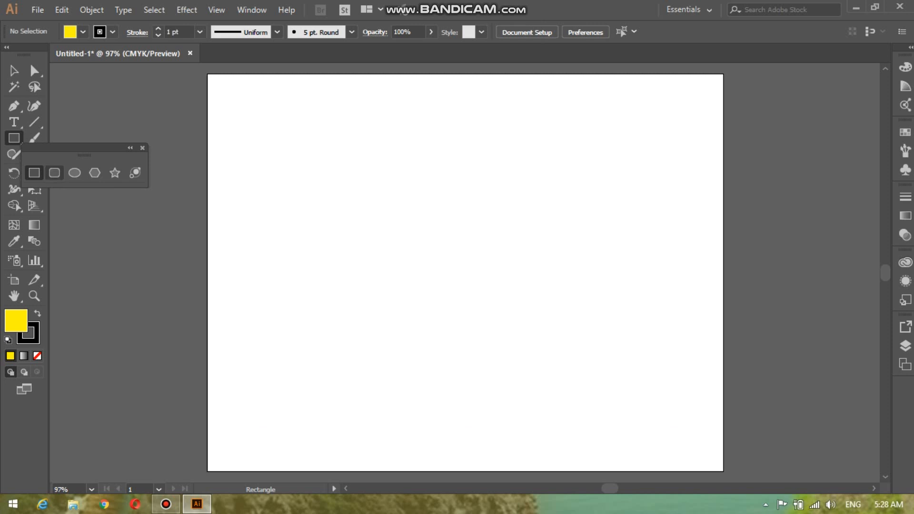
pyautogui.click(55, 173)
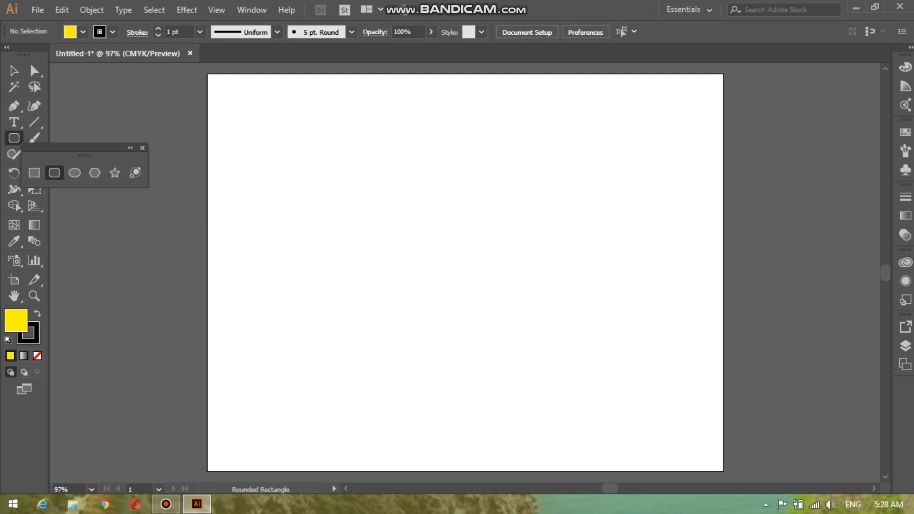
pyautogui.moveTo(312, 137); pyautogui.dragTo(364, 189)
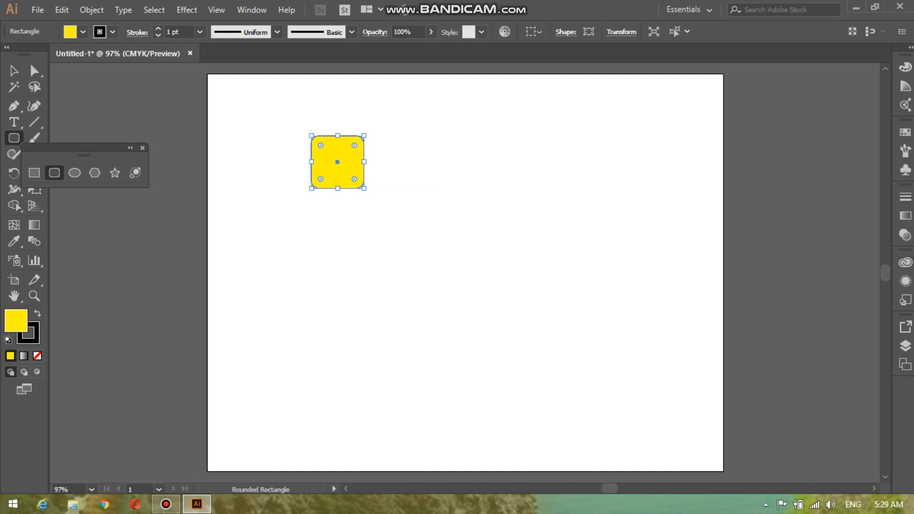
# - Draw a narrow upright ellipse about 8.8 mm by 45.1 mm to the right of the rounded square and remove its fill
pyautogui.click(75, 172)
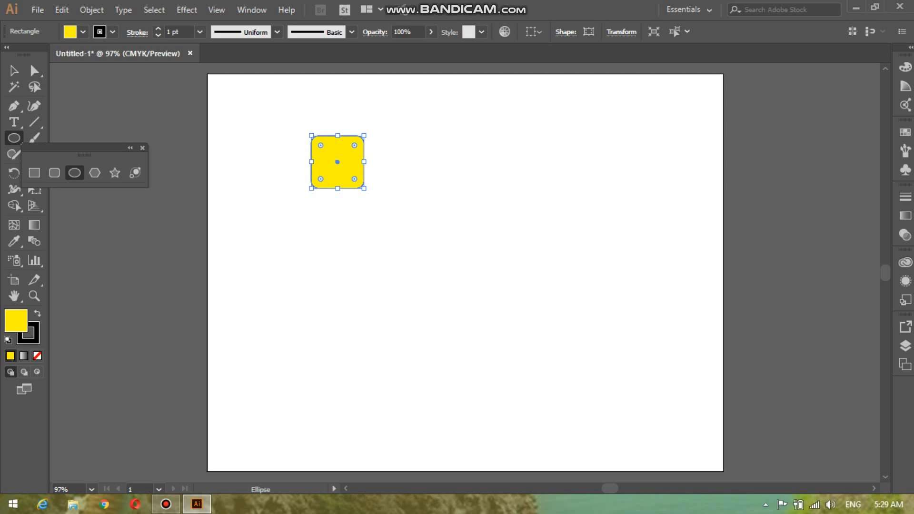
pyautogui.moveTo(466, 272); pyautogui.dragTo(481, 238)
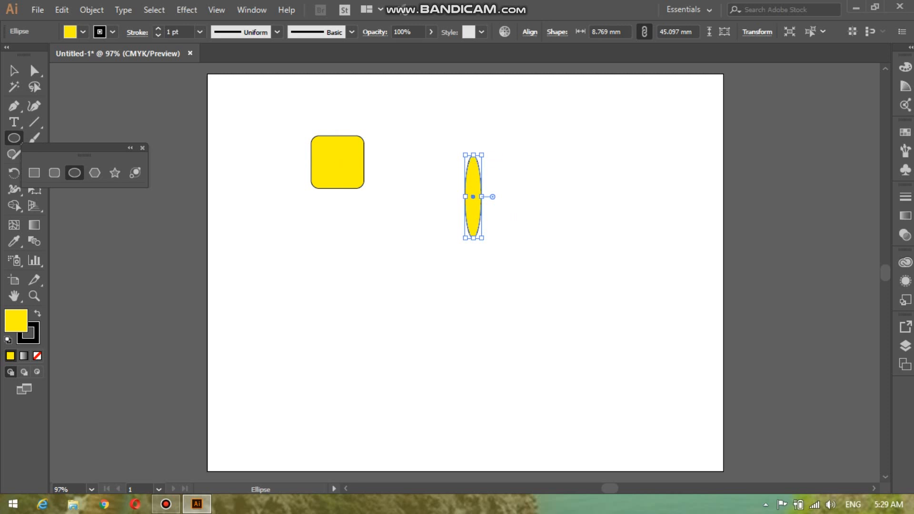
pyautogui.press('v')
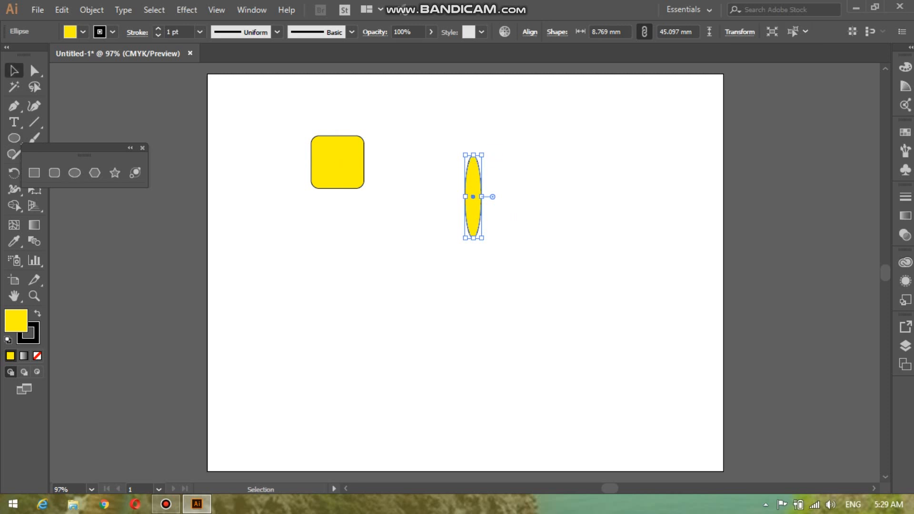
pyautogui.click(83, 32)
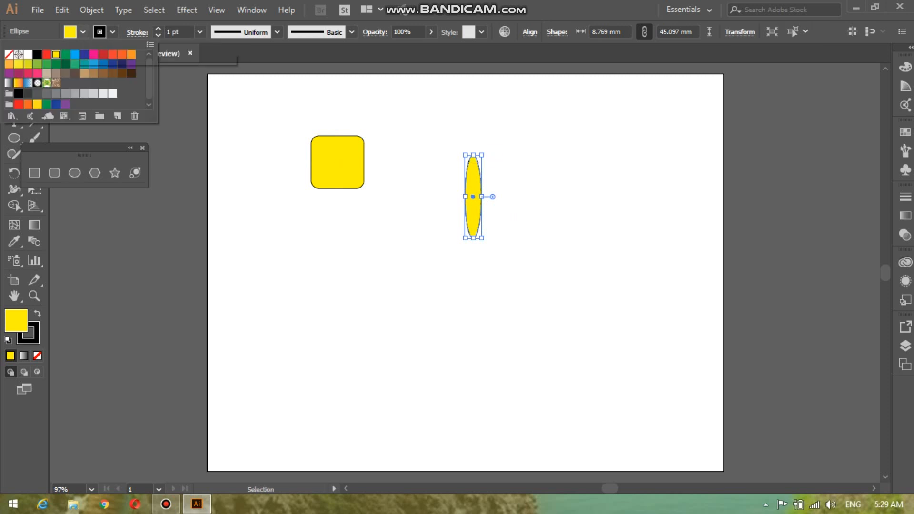
pyautogui.click(9, 54)
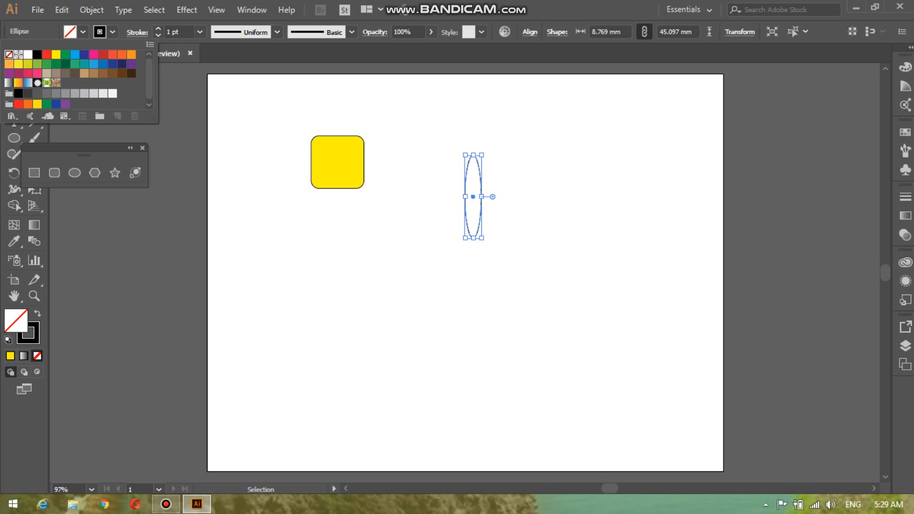
pyautogui.press('Escape')
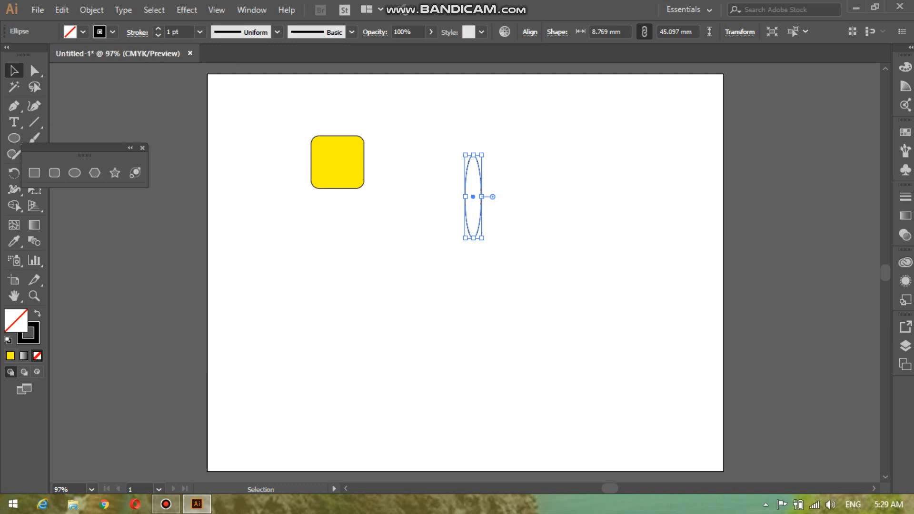
pyautogui.hotkey('ctrl', 'shift', 'a')
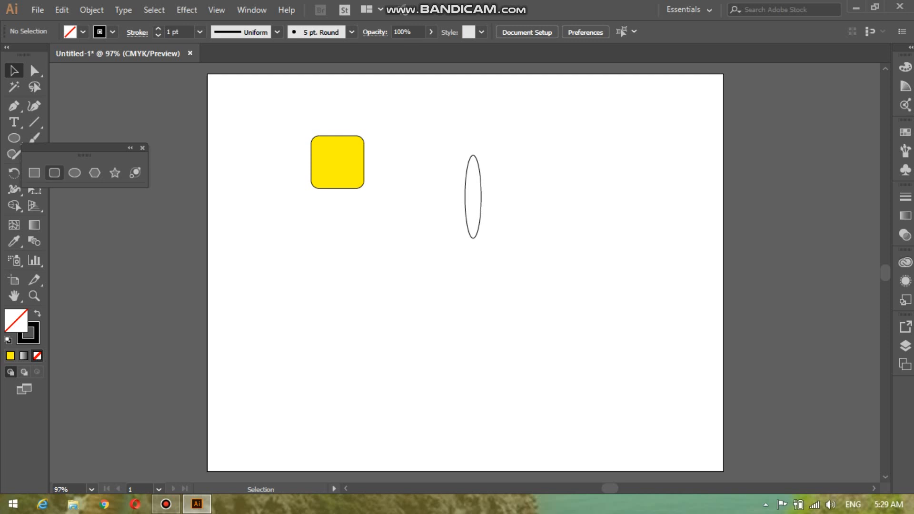
# - Draw a second narrow ellipse about 7.3 mm by 35.6 mm to the right of the first and tilt it slightly counterclockwise
pyautogui.click(74, 173)
pyautogui.moveTo(549, 173); pyautogui.dragTo(563, 238)
pyautogui.press('v')
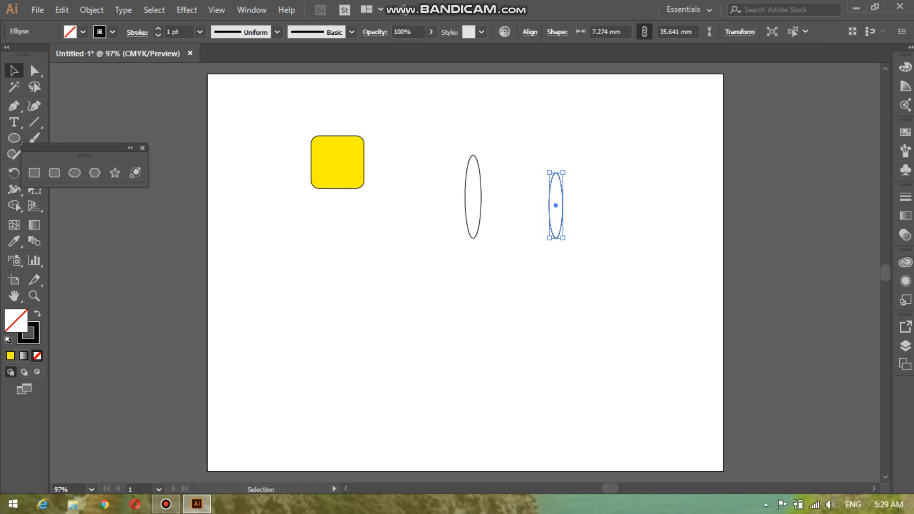
pyautogui.moveTo(565, 170); pyautogui.dragTo(566, 174)
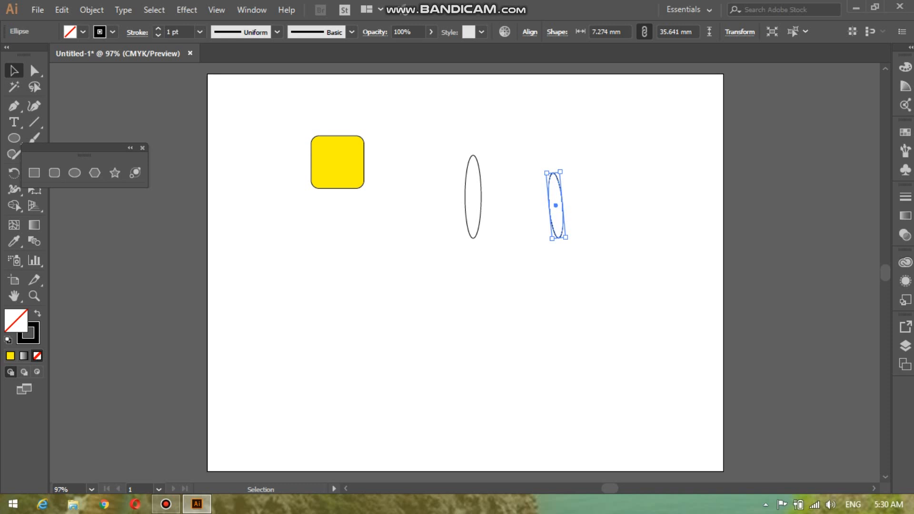
# - Enlarge the tilted ellipse to about 15.3 mm by 41 mm and rotate it clockwise so it leans right
pyautogui.click(74, 173)
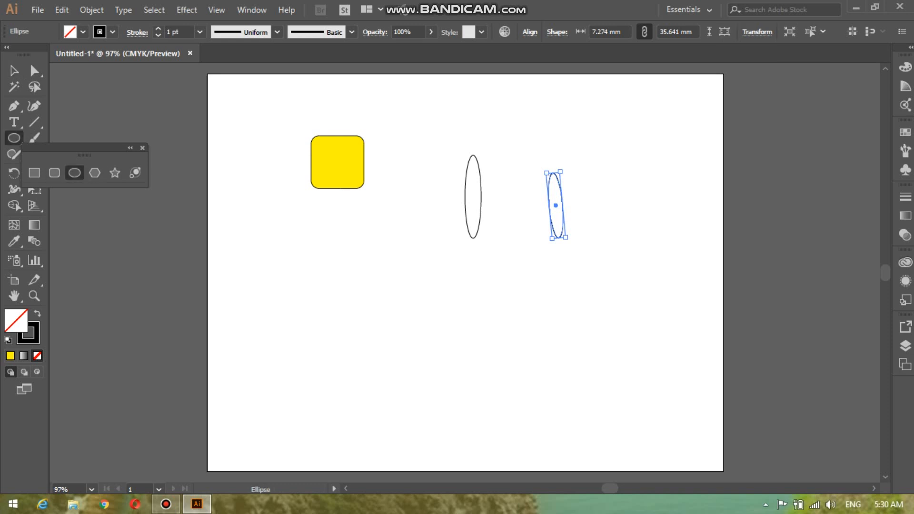
pyautogui.moveTo(563, 170)
pyautogui.mouseDown()
pyautogui.moveTo(584, 172)
pyautogui.moveTo(573, 168)
pyautogui.mouseUp()
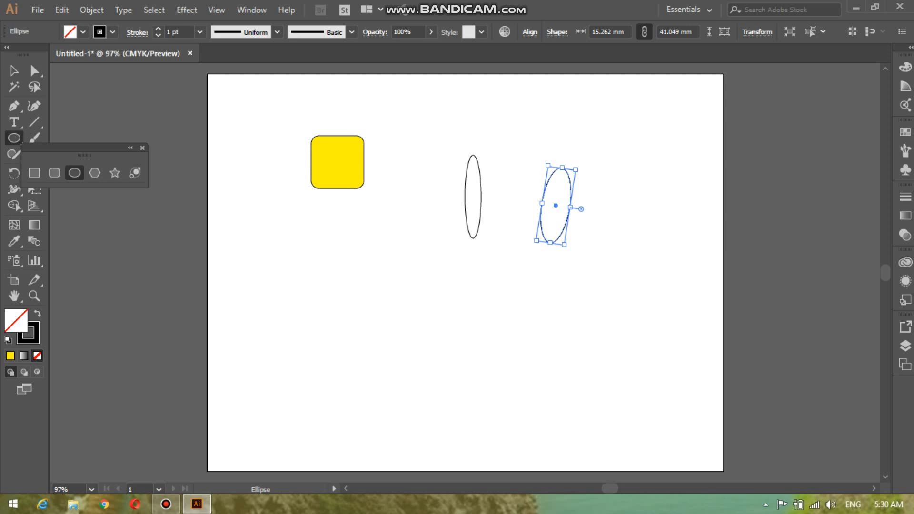
pyautogui.moveTo(579, 166); pyautogui.dragTo(590, 175)
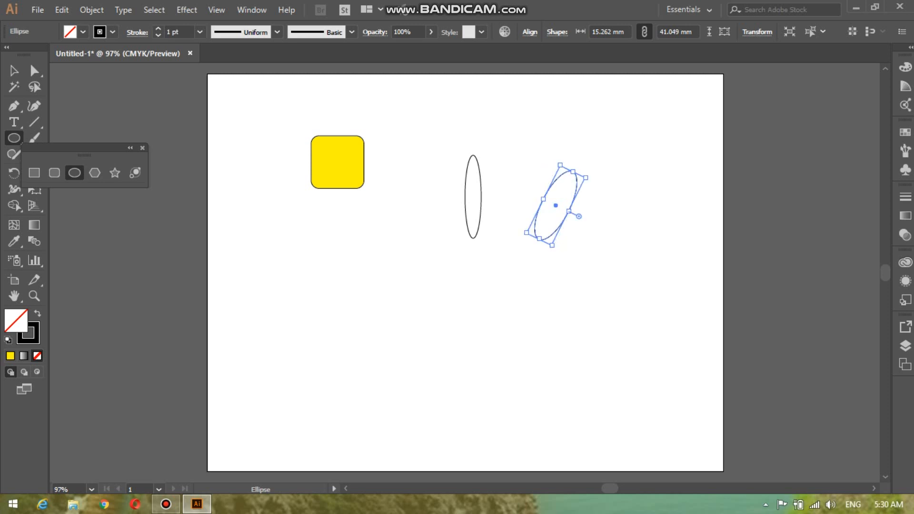
# - Draw a large ellipse about 118 mm by 72 mm below the other shapes and give it a yellow 6 pt stroke
pyautogui.moveTo(334, 246); pyautogui.dragTo(552, 380)
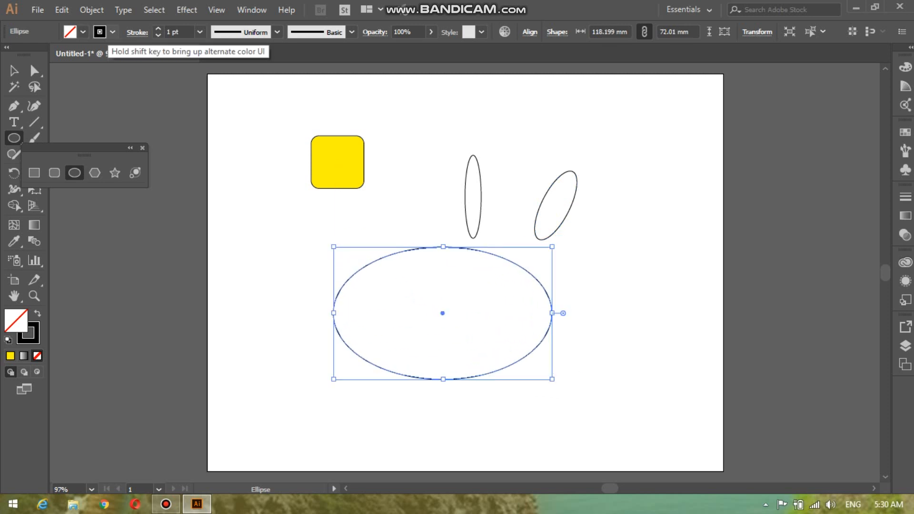
pyautogui.click(113, 31)
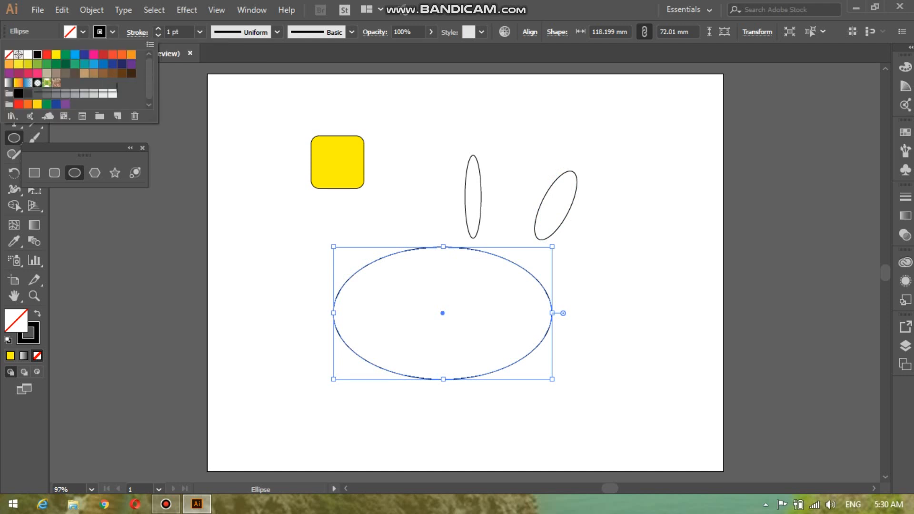
pyautogui.click(18, 64)
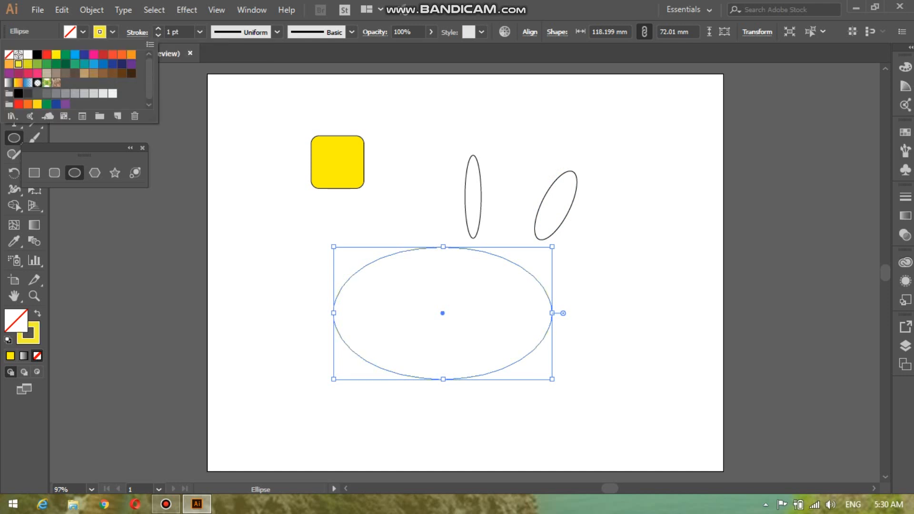
pyautogui.press('Escape')
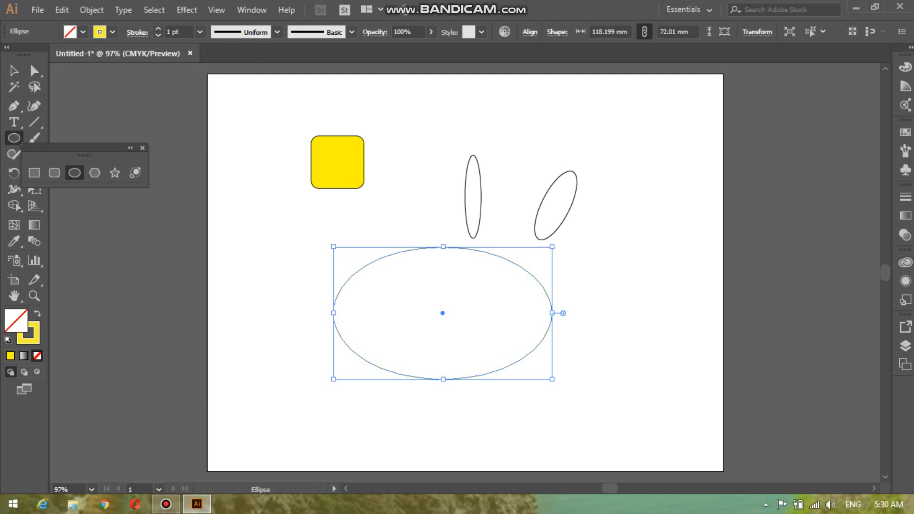
pyautogui.click(200, 32)
pyautogui.click(220, 183)
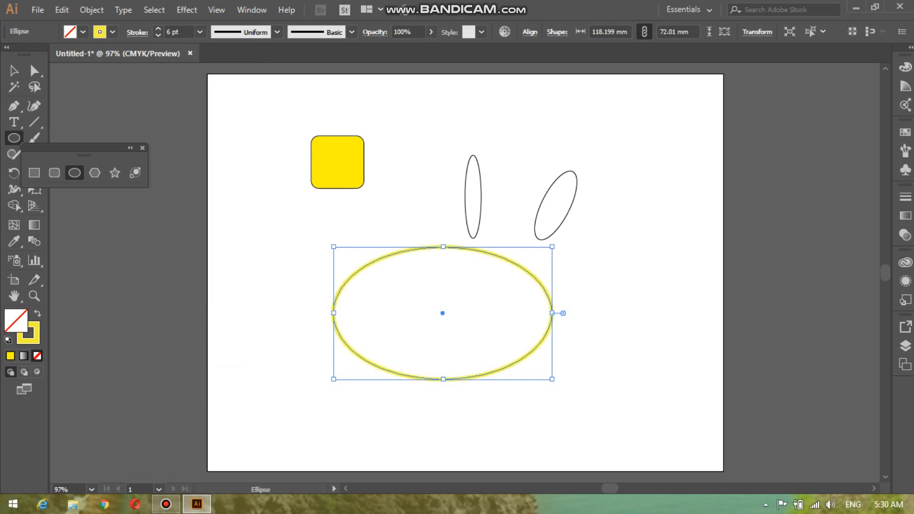
# - Fill the large ellipse with the green Foliage pattern after trying the brown swirl pattern and plain green
pyautogui.click(83, 32)
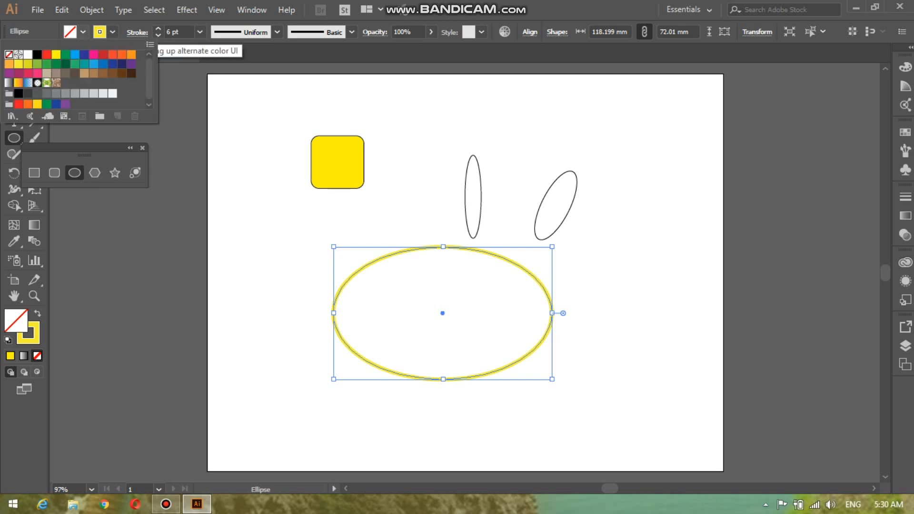
pyautogui.click(56, 83)
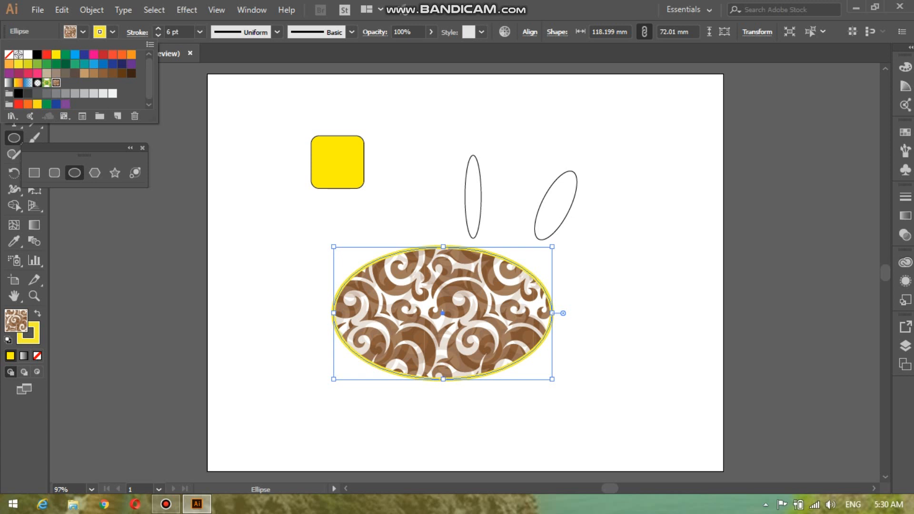
pyautogui.click(47, 83)
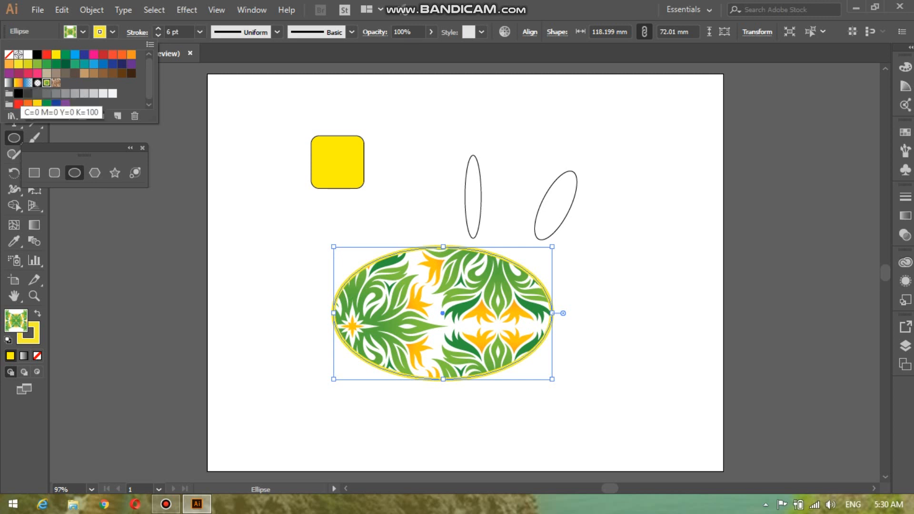
pyautogui.click(37, 64)
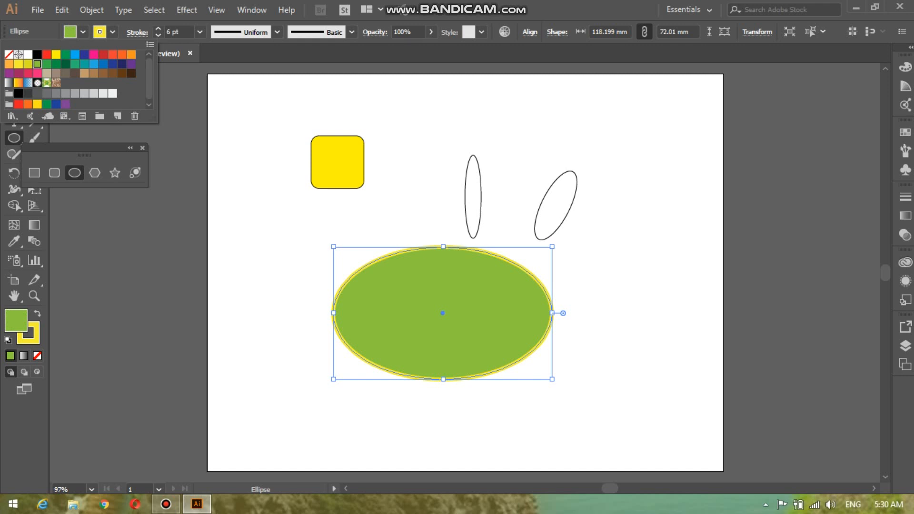
pyautogui.click(46, 83)
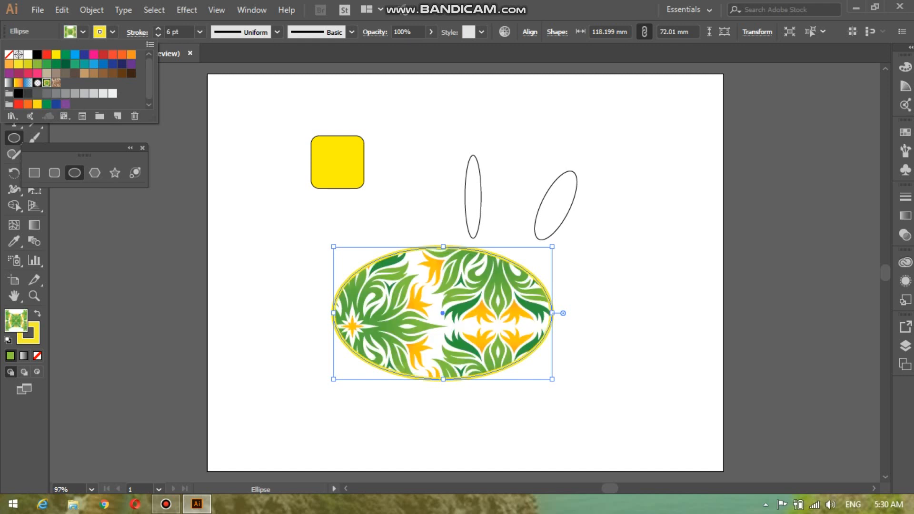
pyautogui.click(95, 173)
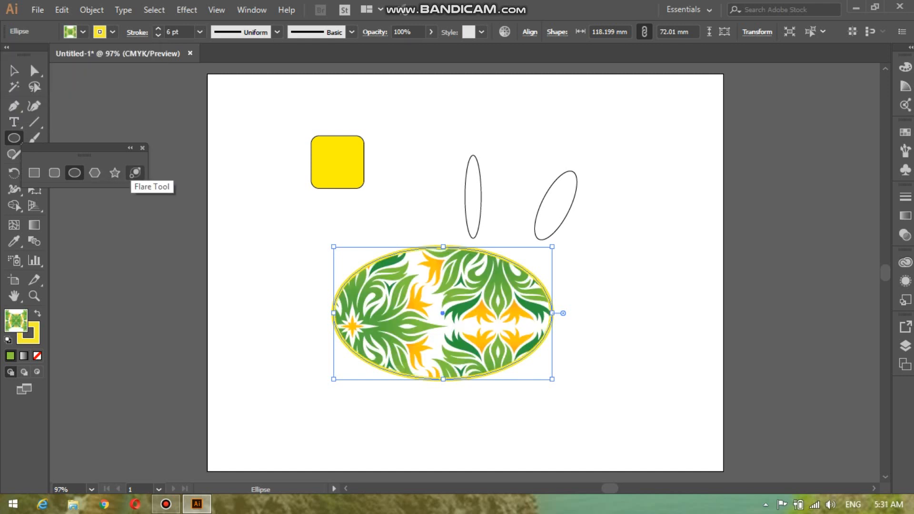
# - Create a 12-sided polygon with a 17.6389 mm radius near the artboard's upper-right corner and fill it with red
pyautogui.click(95, 173)
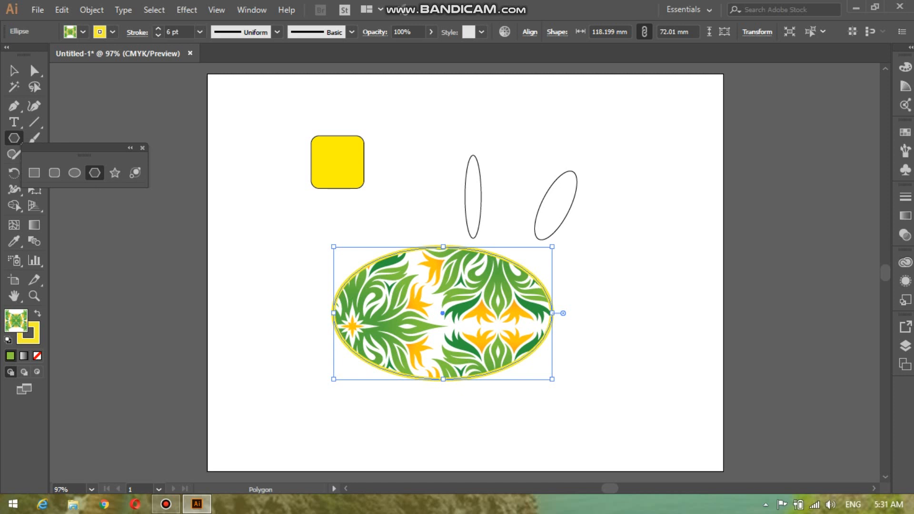
pyautogui.click(362, 216)
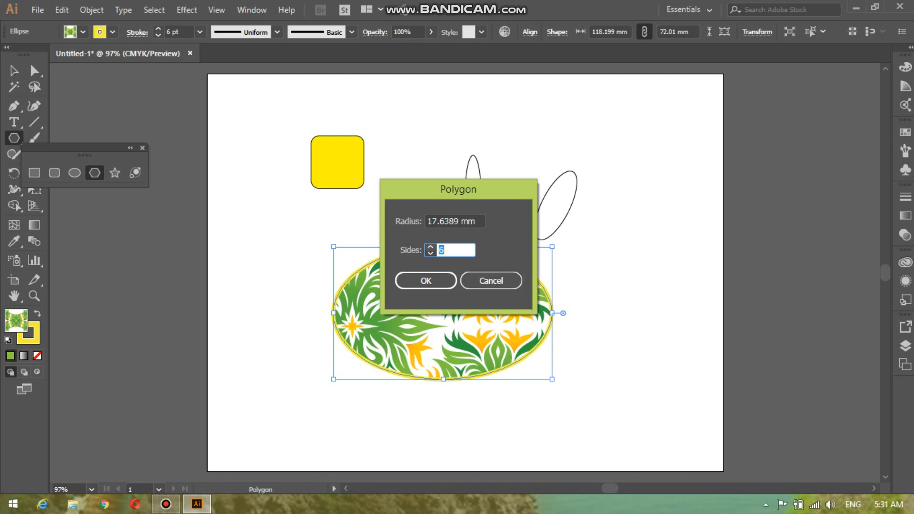
pyautogui.click(430, 248)
pyautogui.click(430, 247)
pyautogui.click(430, 247)
pyautogui.click(431, 248)
pyautogui.click(431, 247)
pyautogui.click(430, 247)
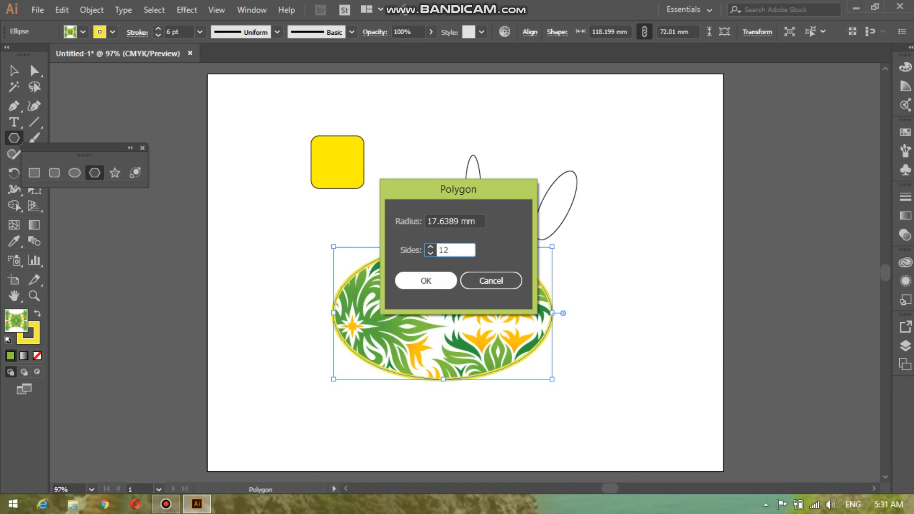
pyautogui.click(426, 281)
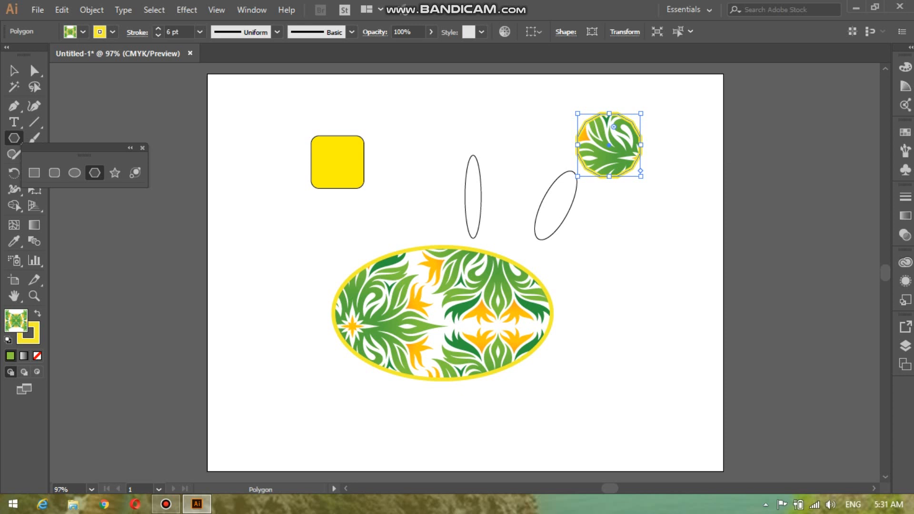
pyautogui.click(82, 31)
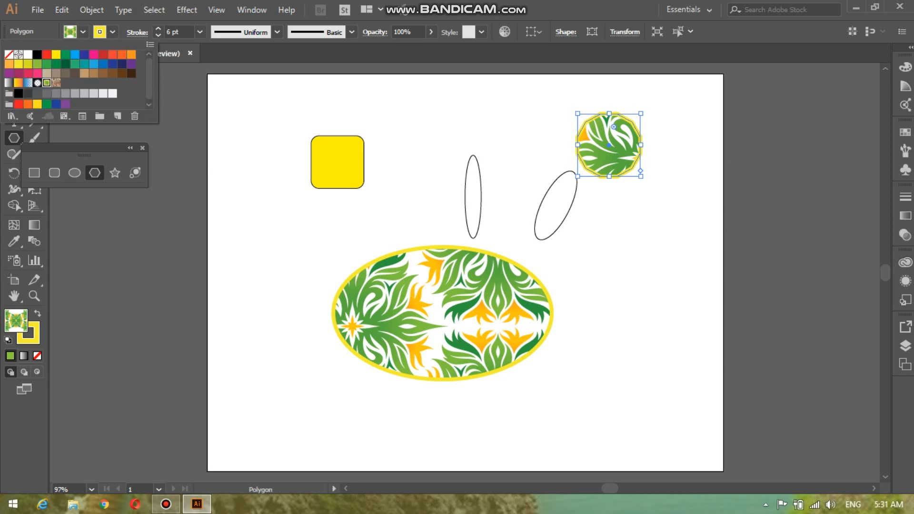
pyautogui.click(46, 54)
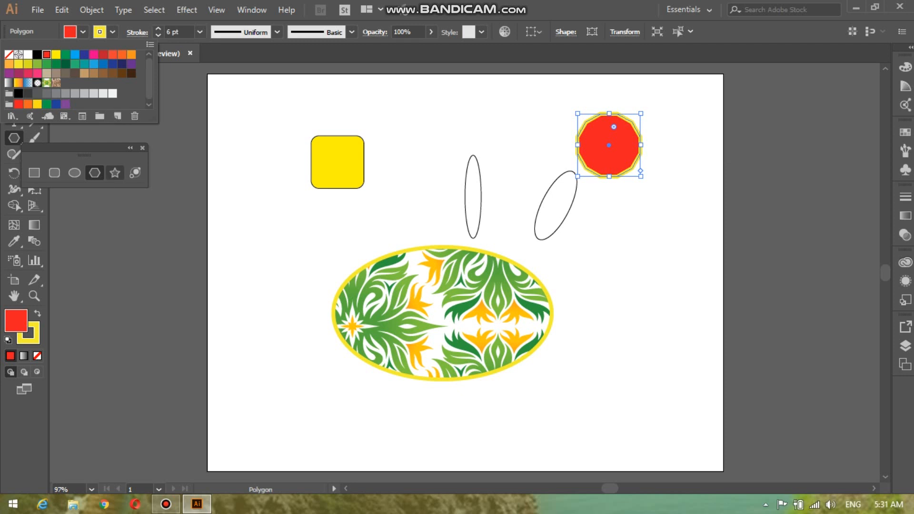
# - Draw a five-pointed star beside the yellow rounded square and create a 22-point star with radii of 31.9756 mm and 15.9878 mm
pyautogui.click(115, 173)
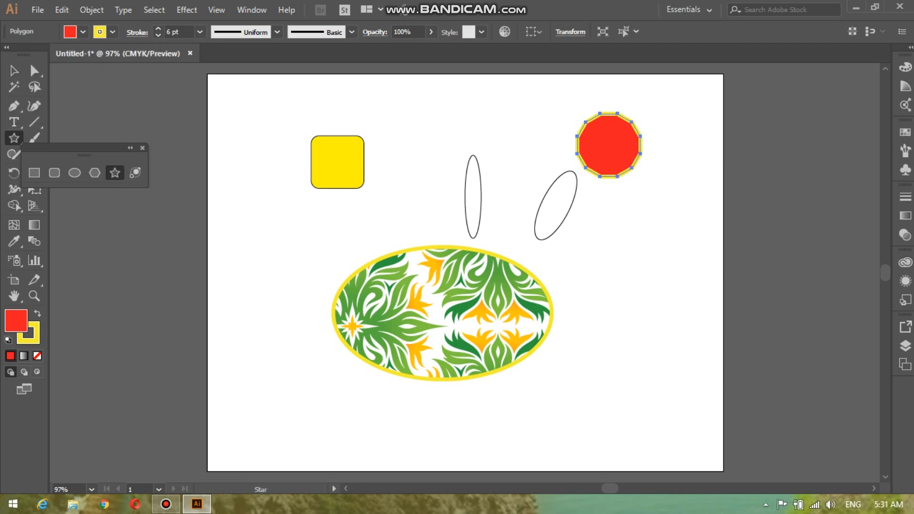
pyautogui.moveTo(259, 212); pyautogui.dragTo(293, 262)
pyautogui.click(292, 262)
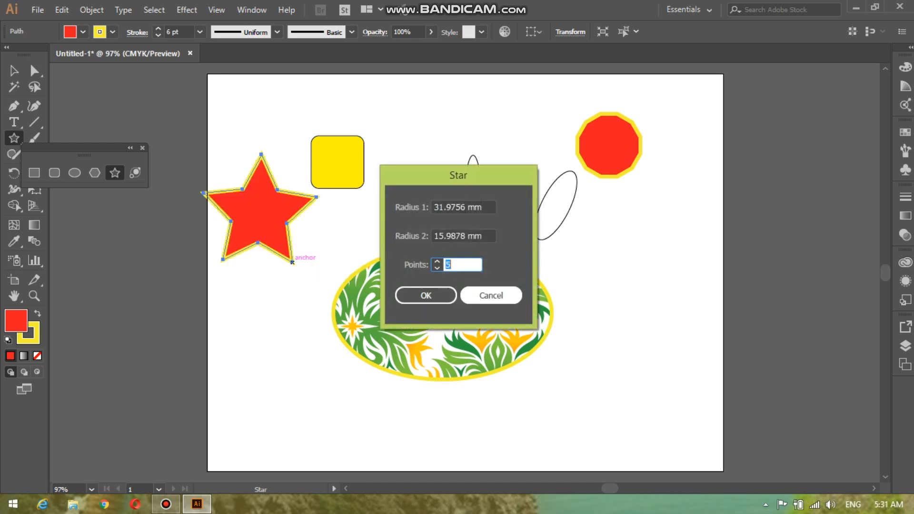
pyautogui.click(491, 295)
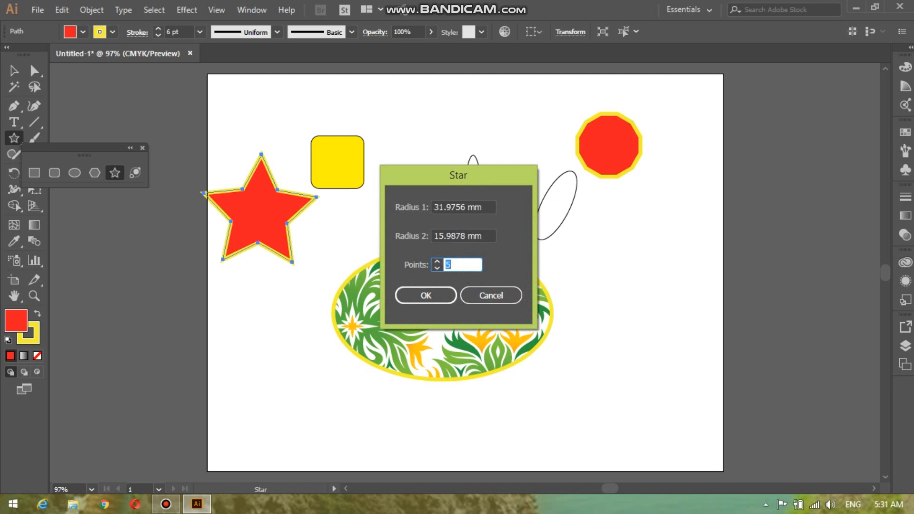
pyautogui.write('22')
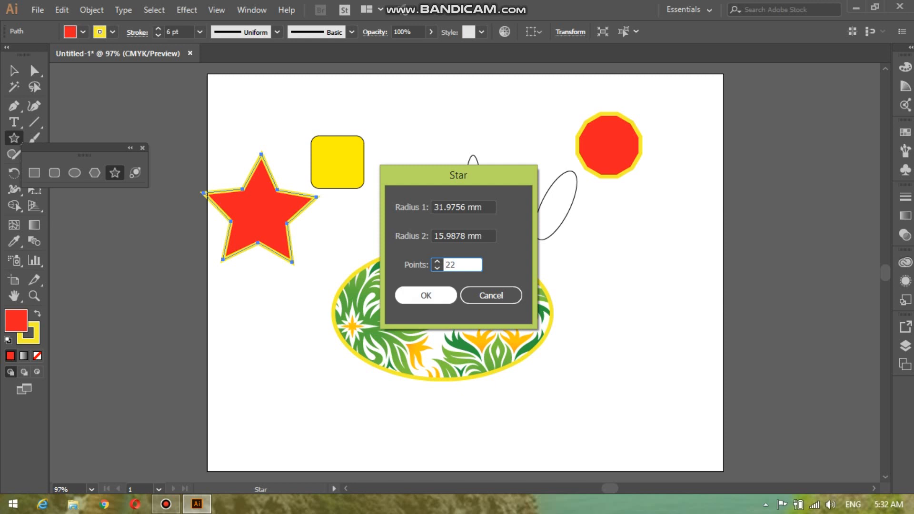
pyautogui.click(426, 296)
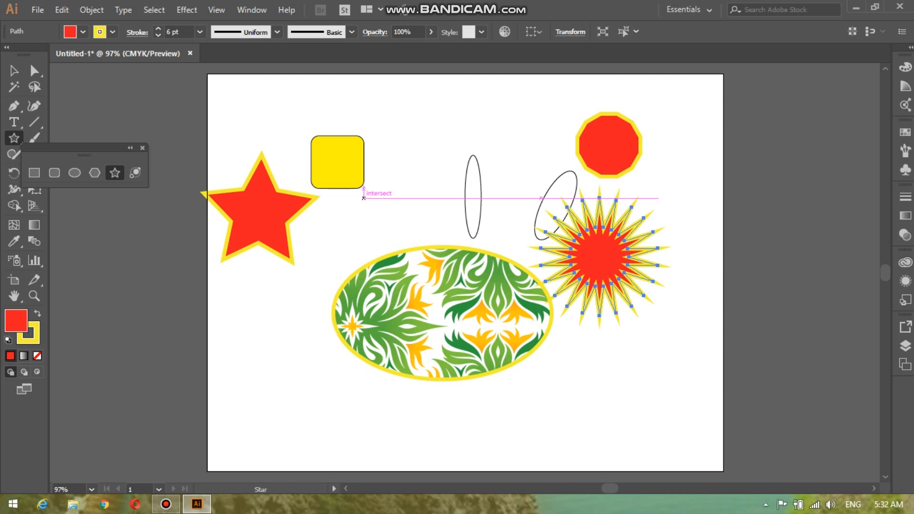
# - Select all the shapes on the artboard and delete them
pyautogui.press('v')
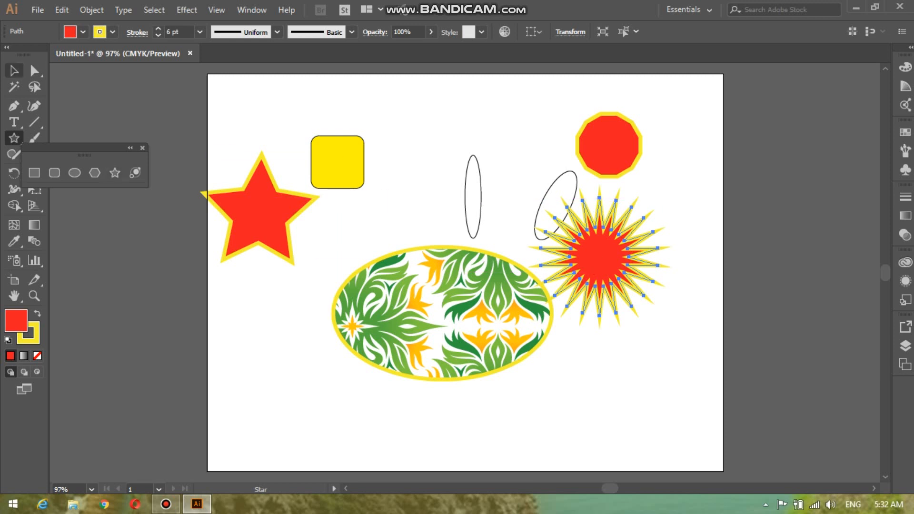
pyautogui.moveTo(223, 116); pyautogui.dragTo(701, 394)
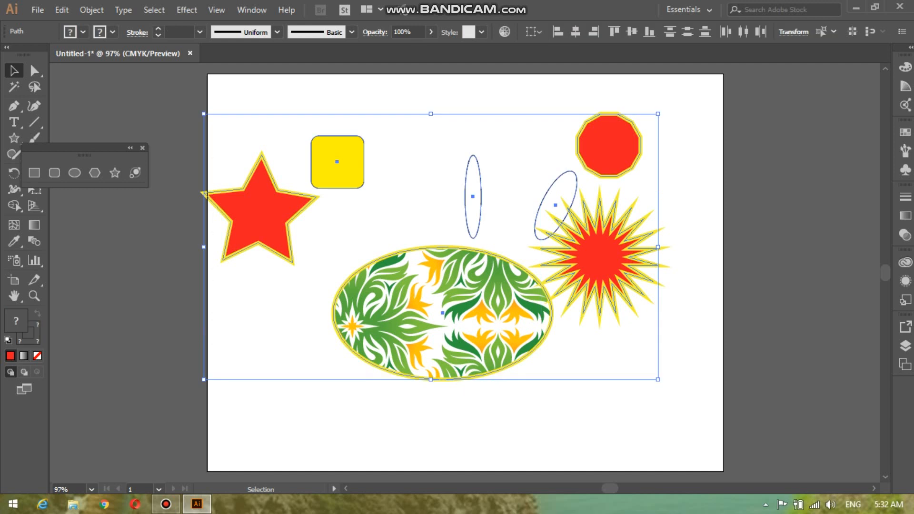
pyautogui.press('Delete')
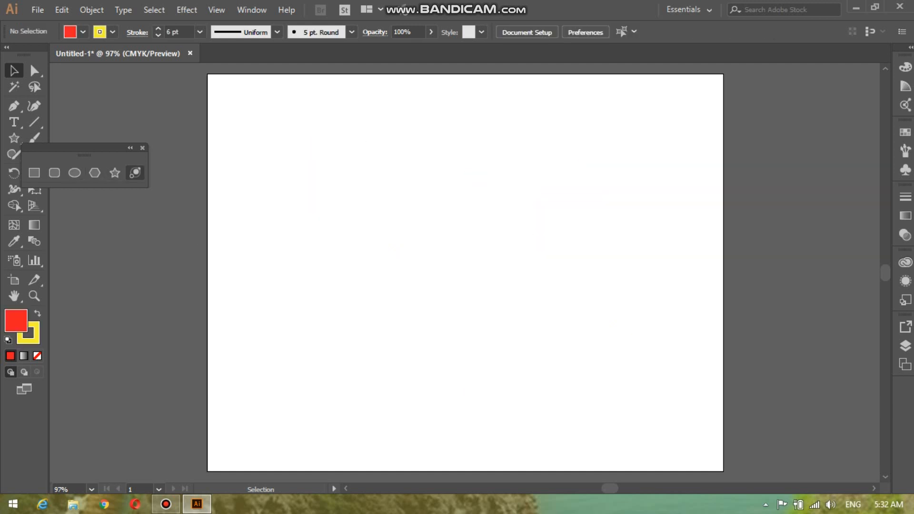
# - Draw a large 22-point star over the artboard's upper-left corner and a smaller one about 92 mm by 93 mm on top of it
pyautogui.click(114, 173)
pyautogui.moveTo(303, 160); pyautogui.dragTo(419, 265)
pyautogui.click(419, 265)
pyautogui.click(491, 295)
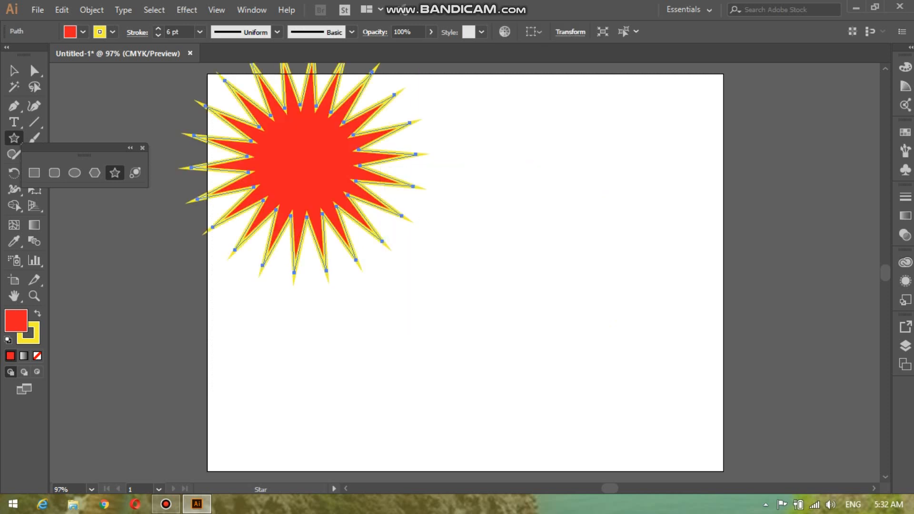
pyautogui.moveTo(304, 160); pyautogui.dragTo(407, 195)
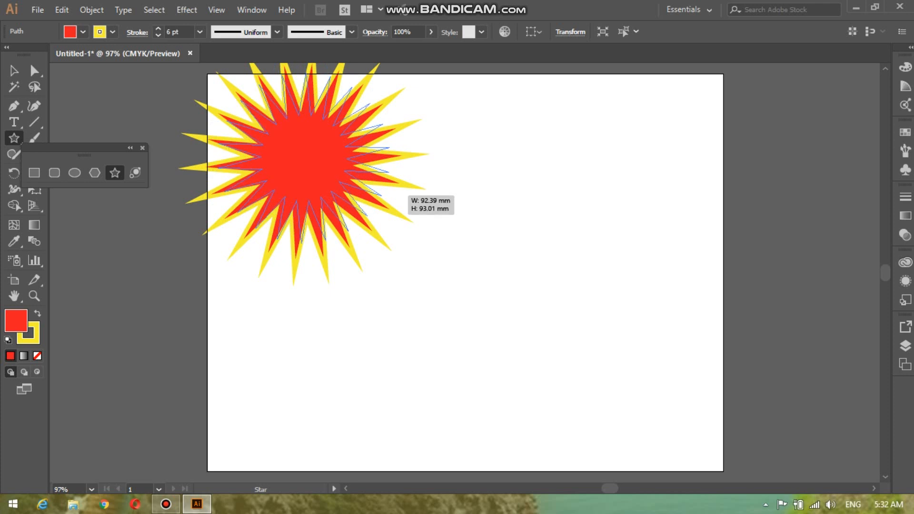
pyautogui.moveTo(381, 195); pyautogui.dragTo(381, 195)
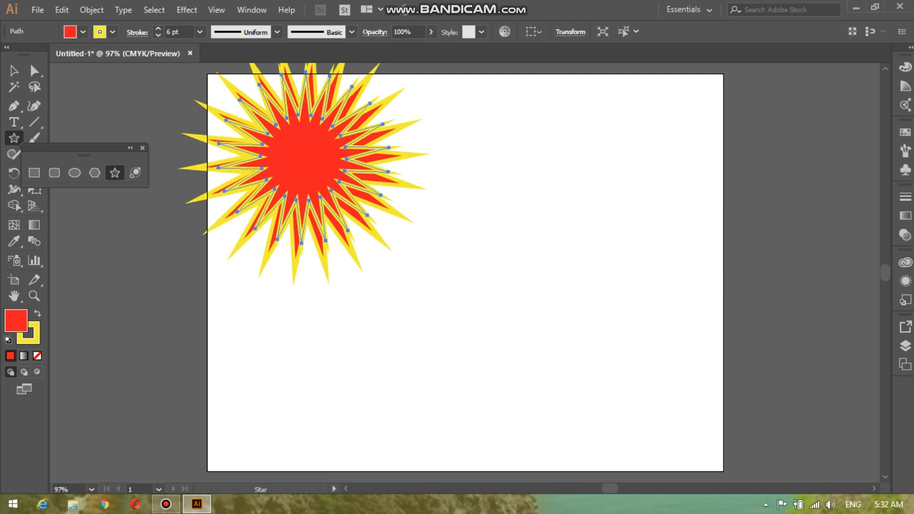
# - Shift the large star slightly right onto the artboard and place the smaller star over its centre
pyautogui.press('v')
pyautogui.click(14, 71)
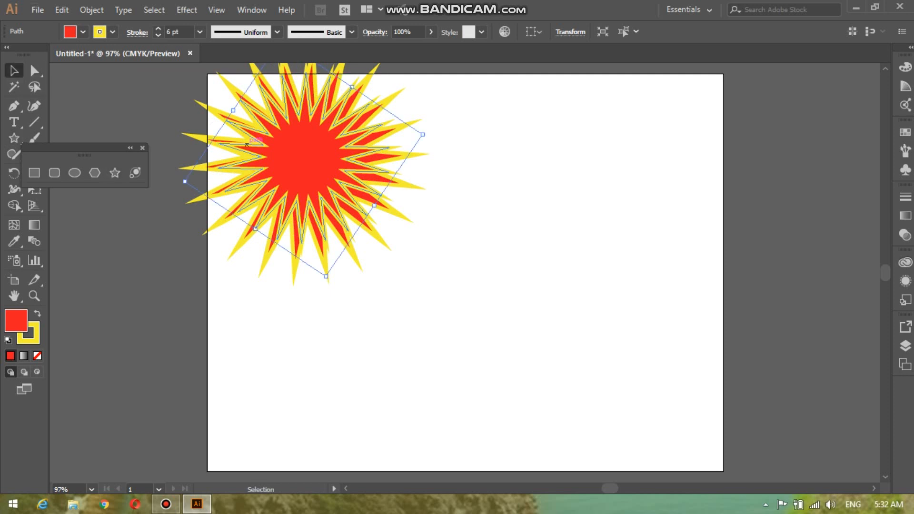
pyautogui.moveTo(305, 141); pyautogui.dragTo(487, 237)
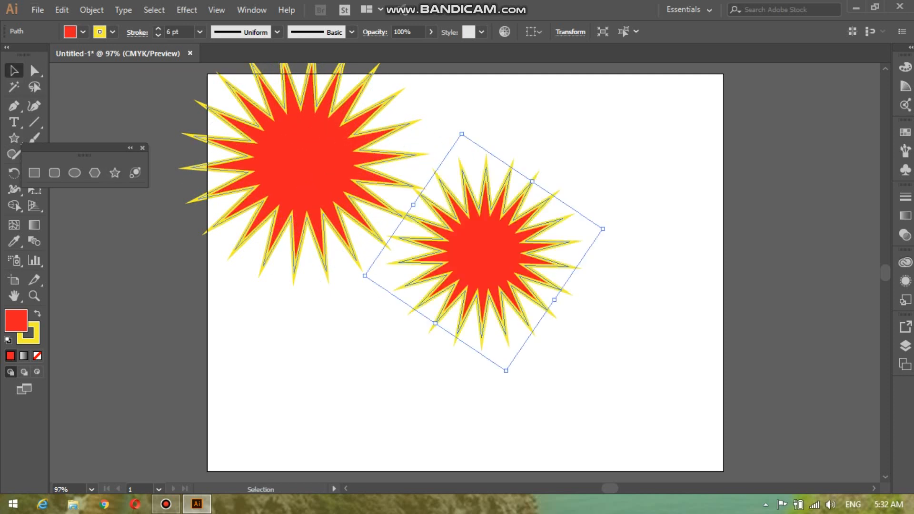
pyautogui.moveTo(332, 153); pyautogui.dragTo(359, 161)
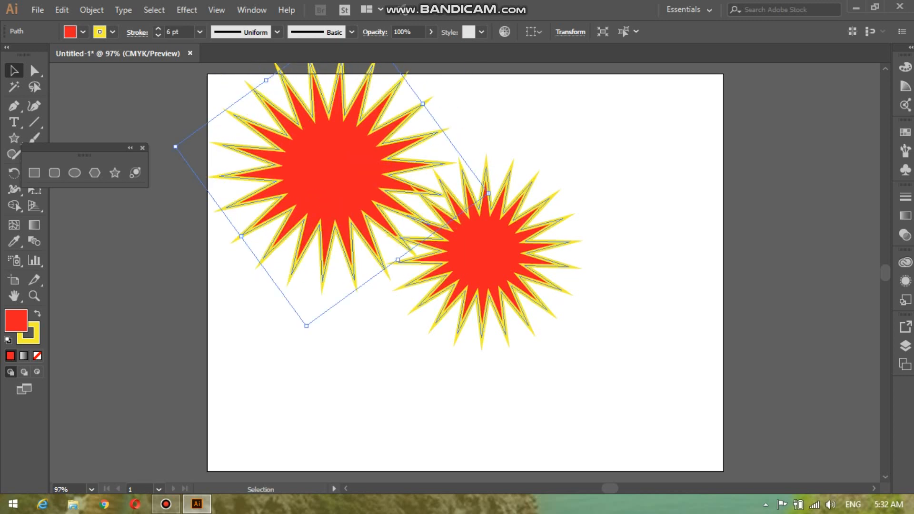
pyautogui.moveTo(506, 231); pyautogui.dragTo(361, 152)
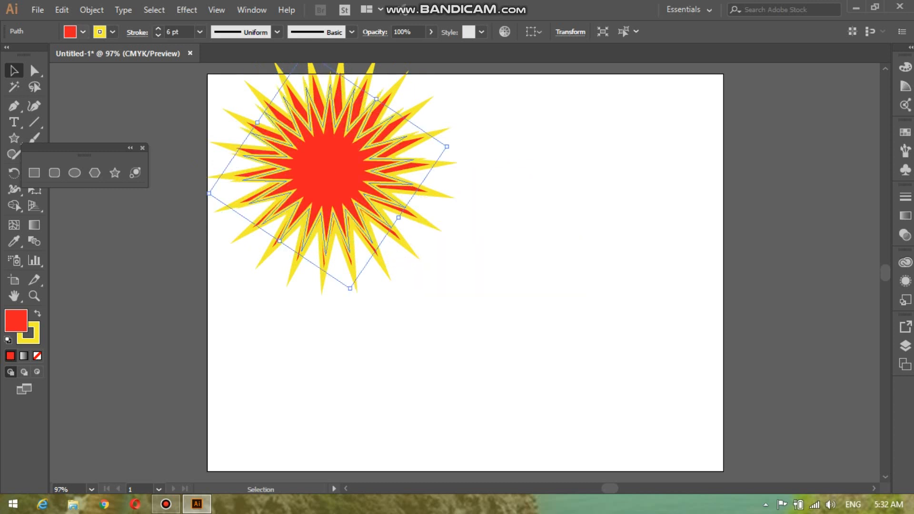
# - Fill the smaller star with the yellow-orange gradient after trying plain yellow
pyautogui.click(83, 32)
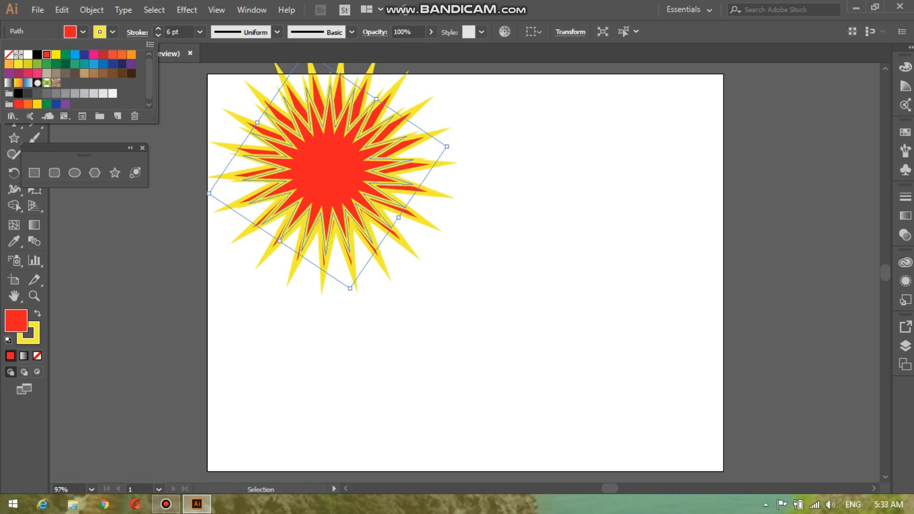
pyautogui.click(56, 55)
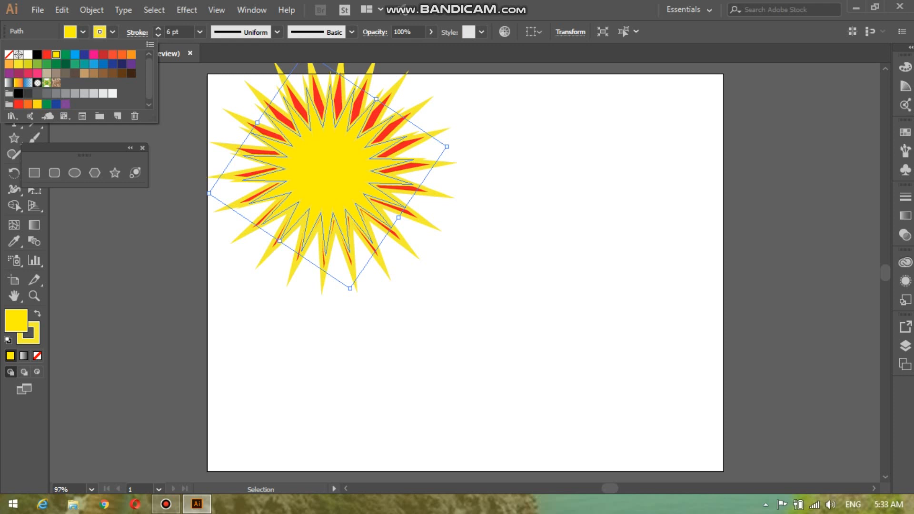
pyautogui.click(253, 89)
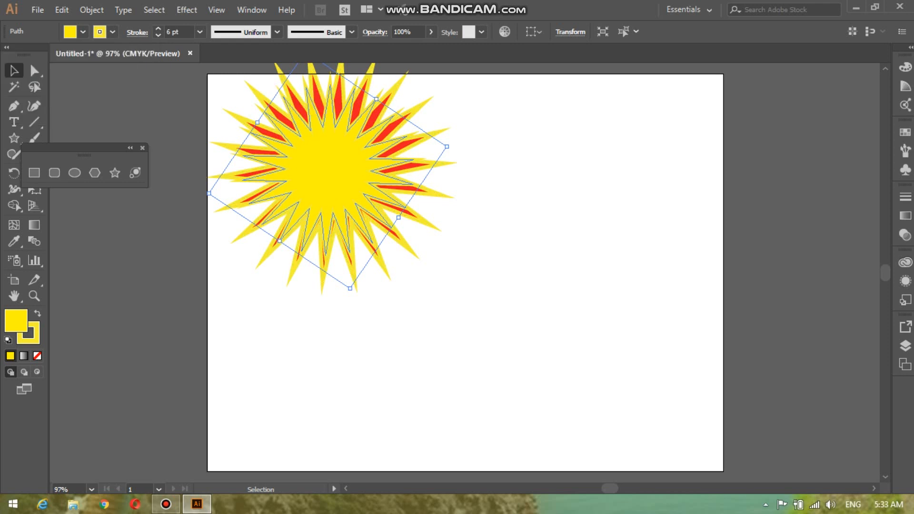
pyautogui.click(83, 31)
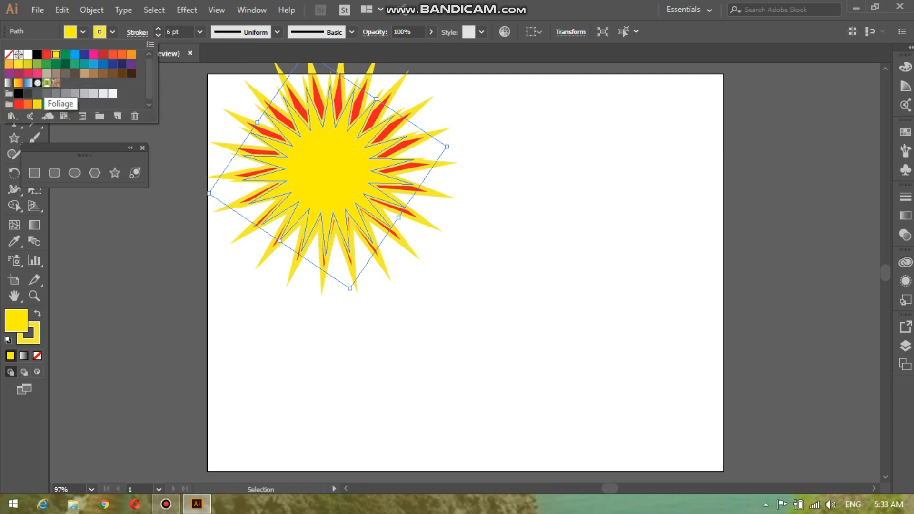
pyautogui.click(18, 83)
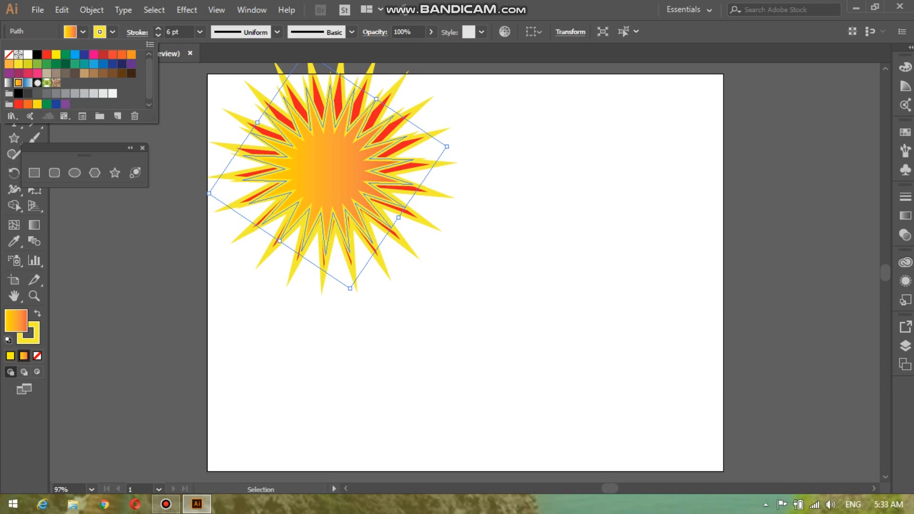
# - Give the large star behind it a dark blue fill and a black stroke
pyautogui.click(399, 84)
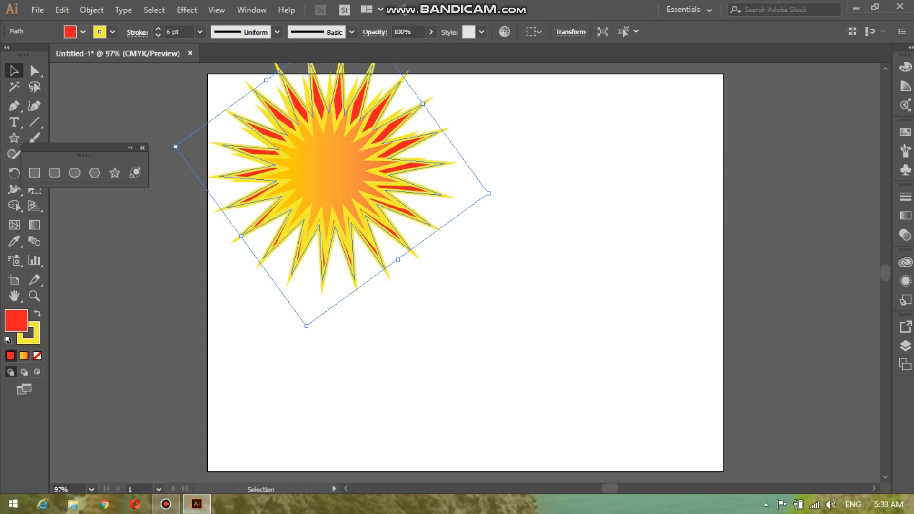
pyautogui.click(83, 31)
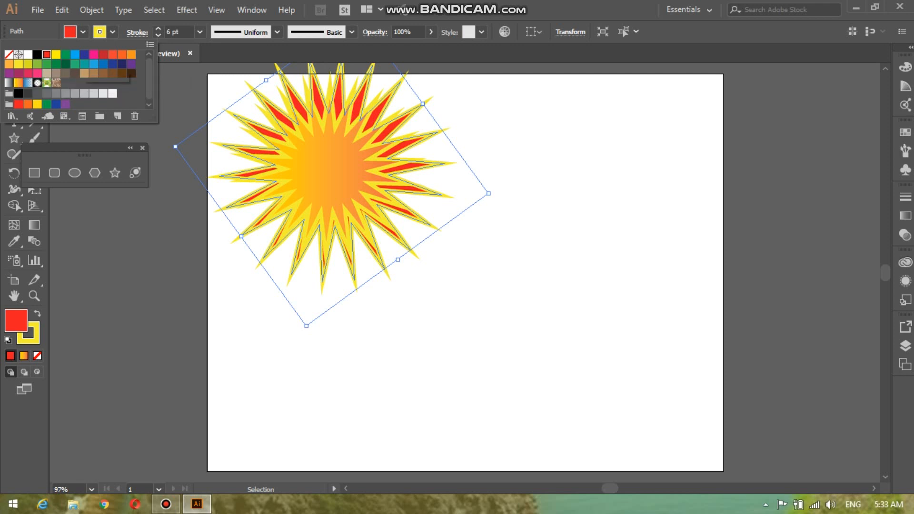
pyautogui.click(84, 55)
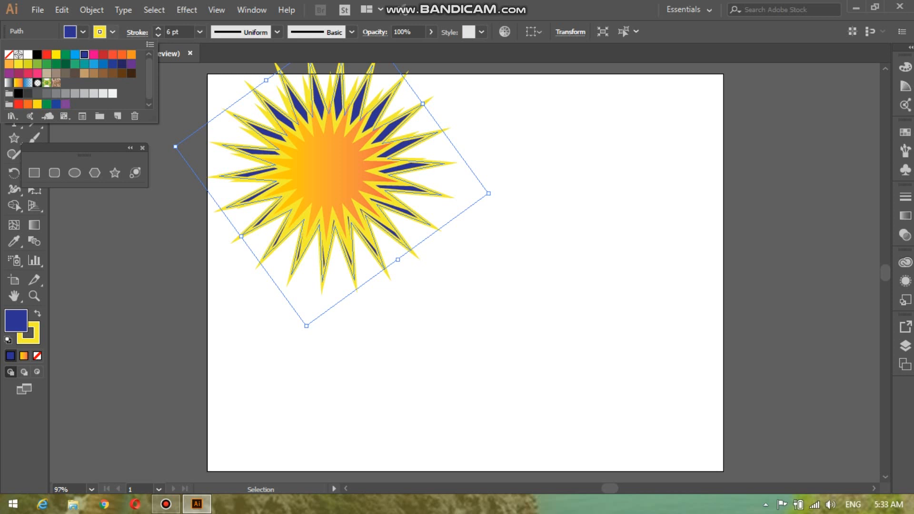
pyautogui.press('Escape')
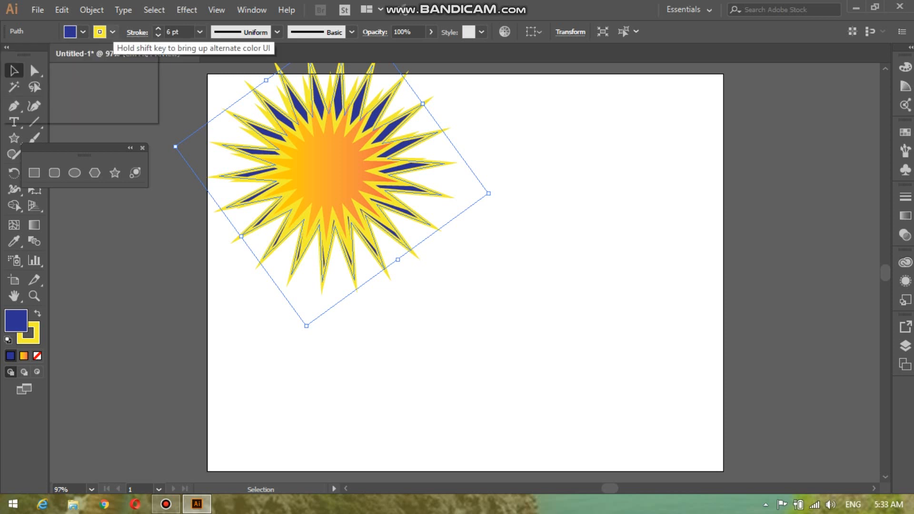
pyautogui.click(113, 32)
pyautogui.click(37, 54)
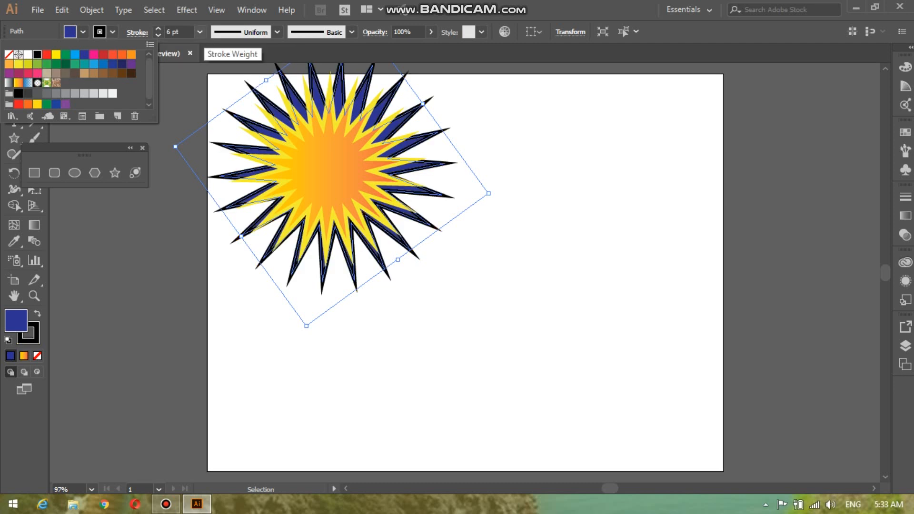
pyautogui.press('Escape')
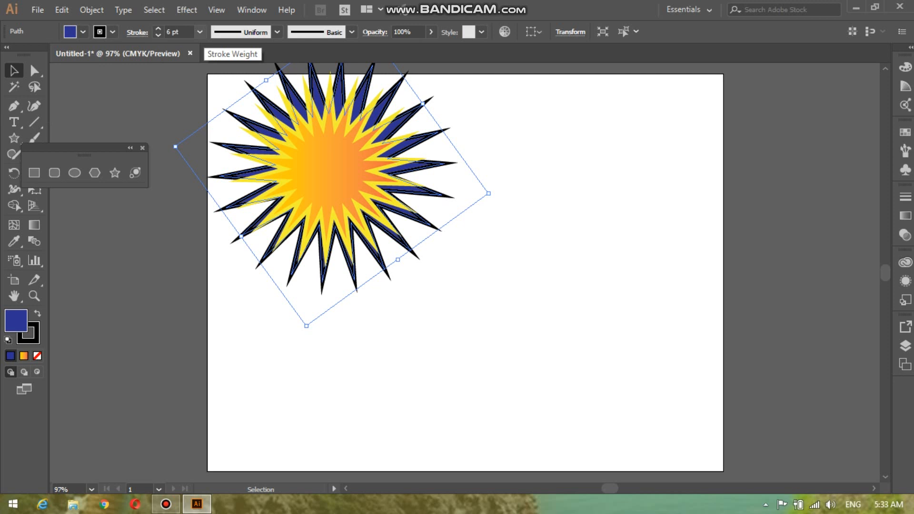
# - Try a 3 pt stroke weight on the large star and restore it to 6 pt
pyautogui.click(199, 32)
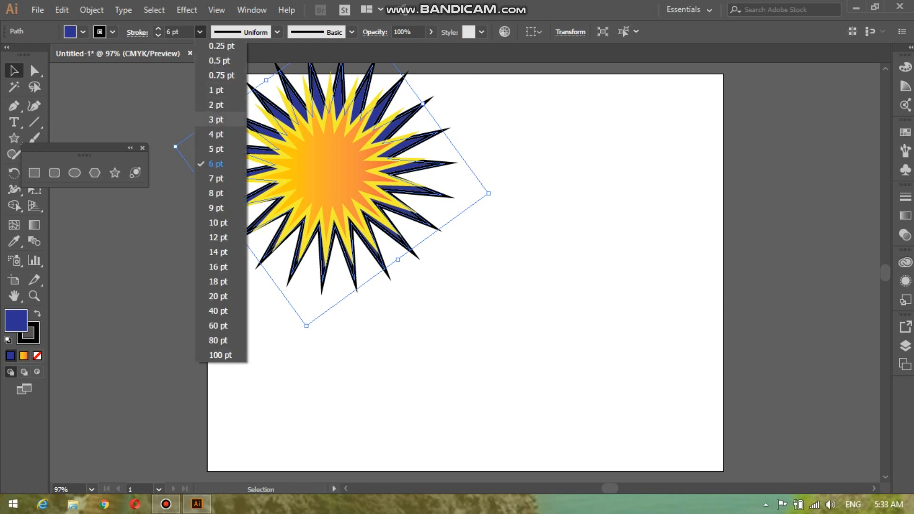
pyautogui.click(216, 119)
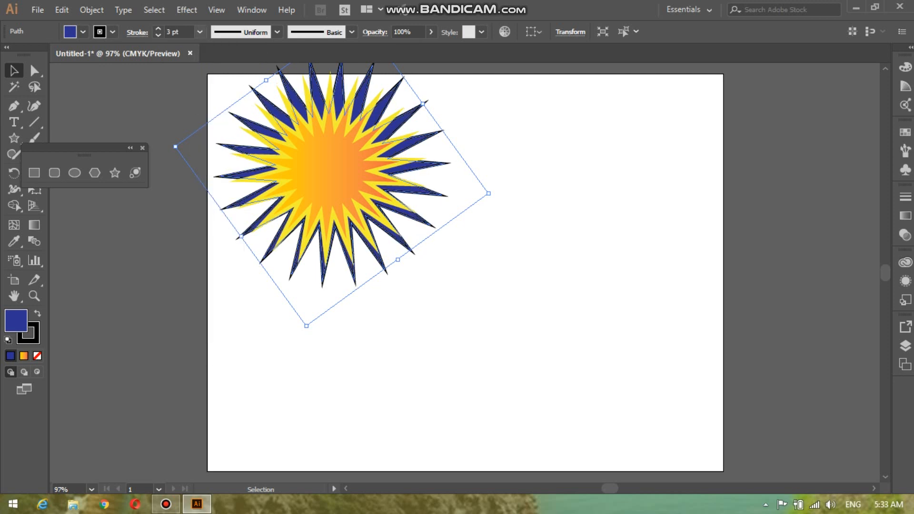
pyautogui.click(200, 31)
pyautogui.click(219, 164)
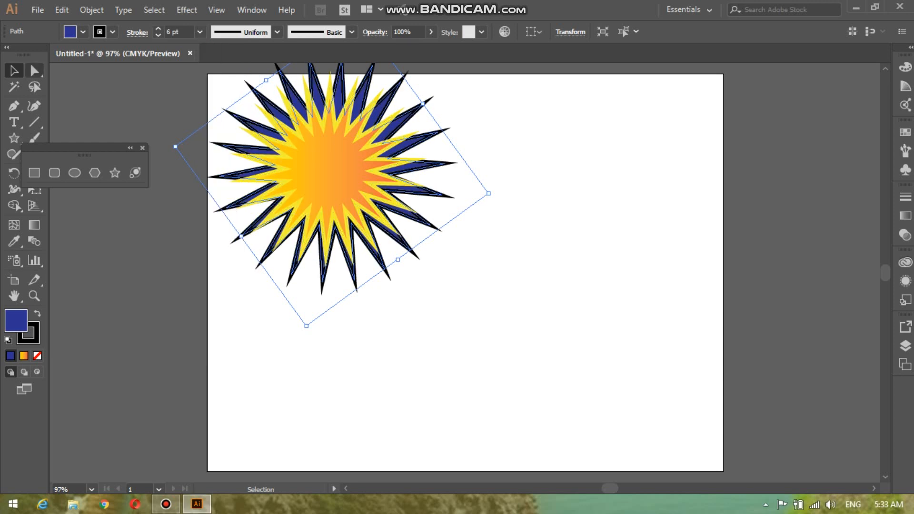
# - Group the two stars and move the group to the left-centre area of the artboard
pyautogui.moveTo(210, 77)
pyautogui.mouseDown()
pyautogui.moveTo(265, 129)
pyautogui.moveTo(363, 178)
pyautogui.moveTo(499, 295)
pyautogui.mouseUp()
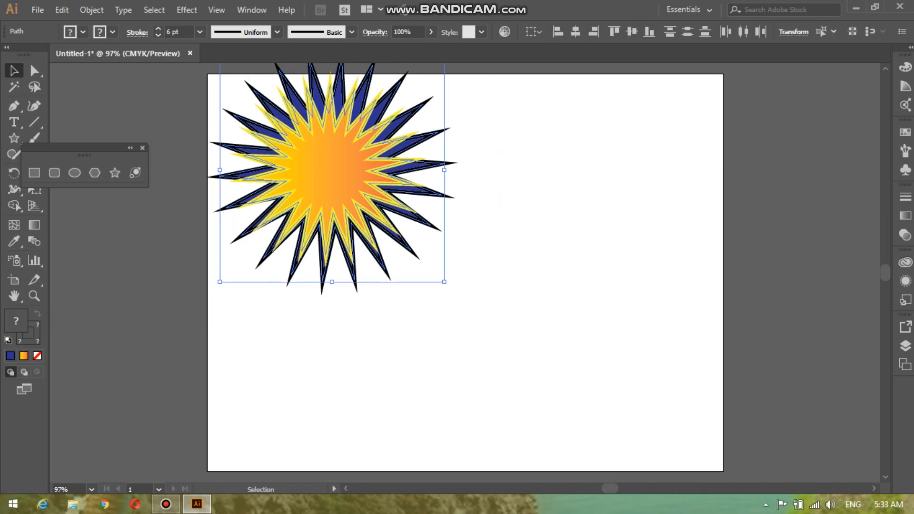
pyautogui.press('ctrl')
pyautogui.hotkey('ctrl', 'g')
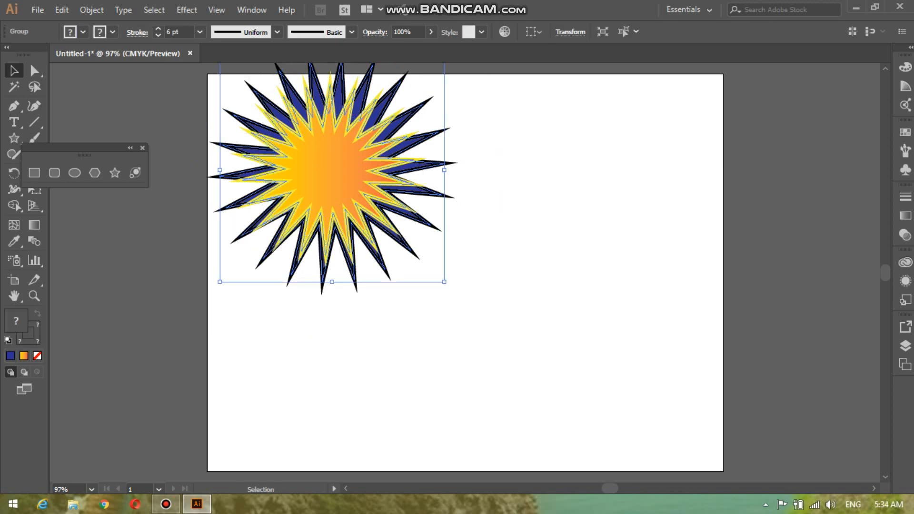
pyautogui.moveTo(332, 172); pyautogui.dragTo(565, 211)
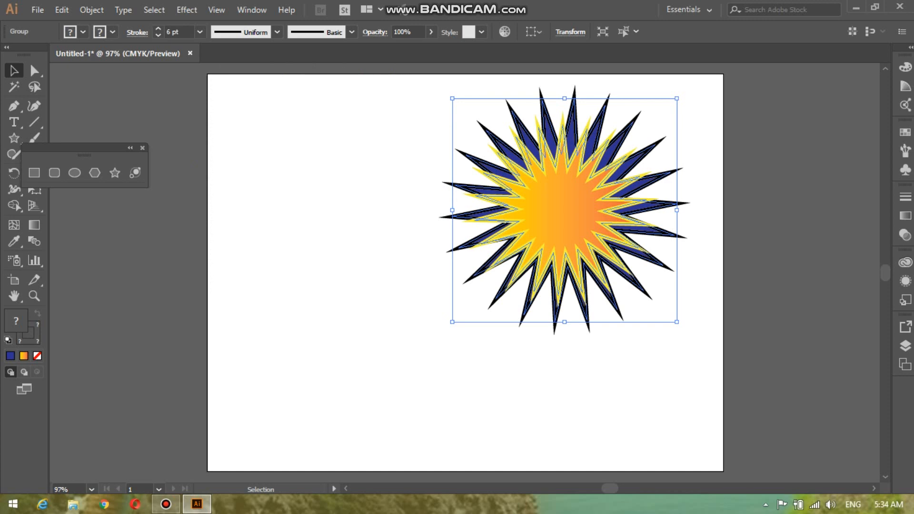
pyautogui.moveTo(585, 202); pyautogui.dragTo(420, 244)
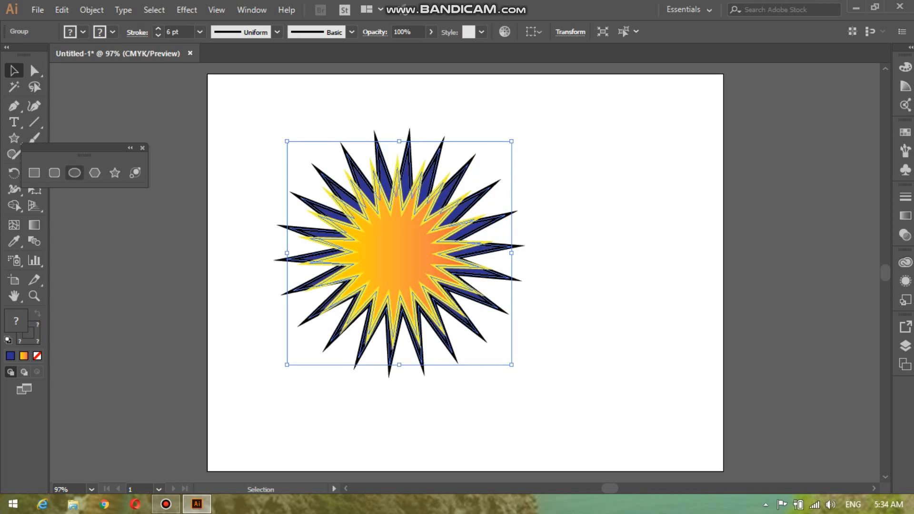
# - Draw a narrow vertical ellipse about 5.8 mm by 22.9 mm to the right of the grouped star
pyautogui.click(74, 173)
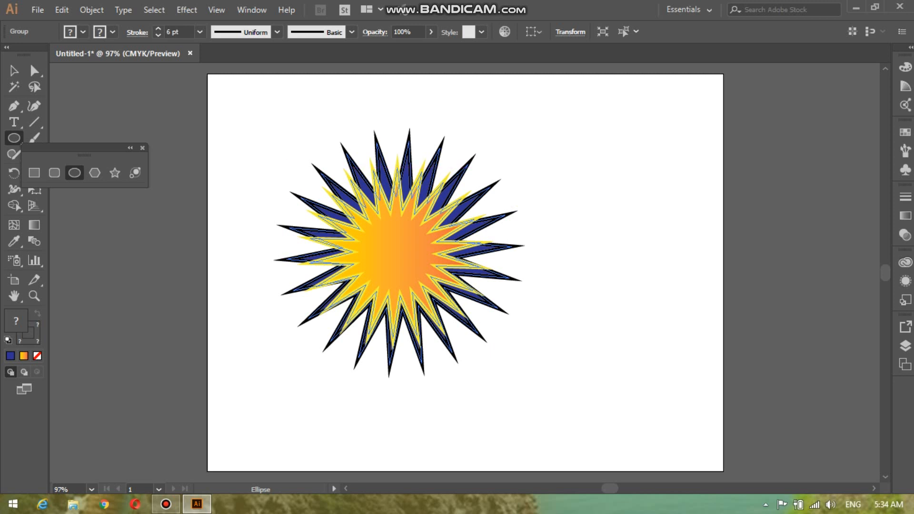
pyautogui.moveTo(605, 168); pyautogui.dragTo(617, 210)
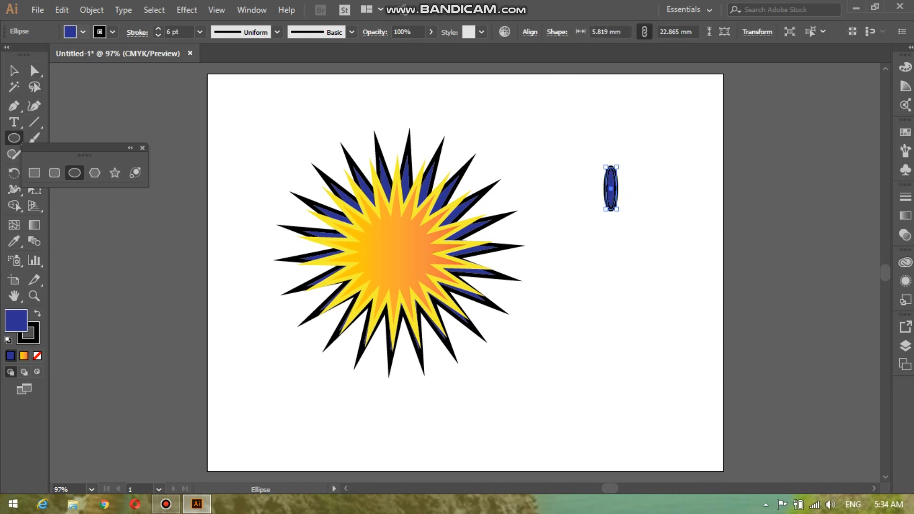
# - Set both the fill and the stroke of the narrow vertical ellipse to None
pyautogui.click(83, 32)
pyautogui.click(9, 55)
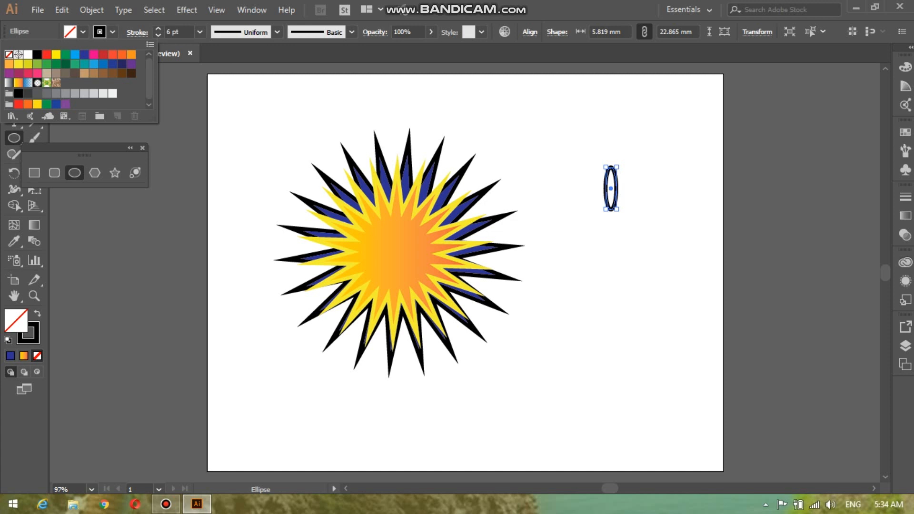
pyautogui.click(113, 32)
pyautogui.click(112, 32)
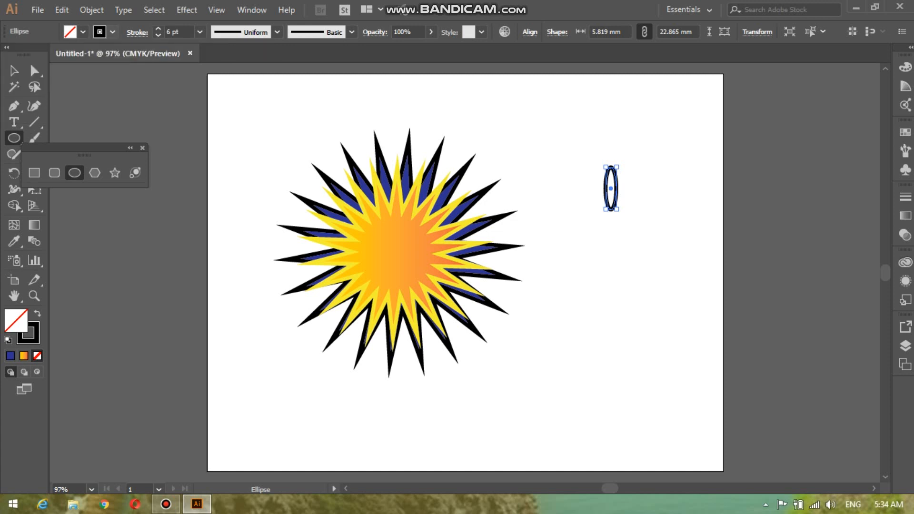
pyautogui.click(113, 32)
pyautogui.click(9, 55)
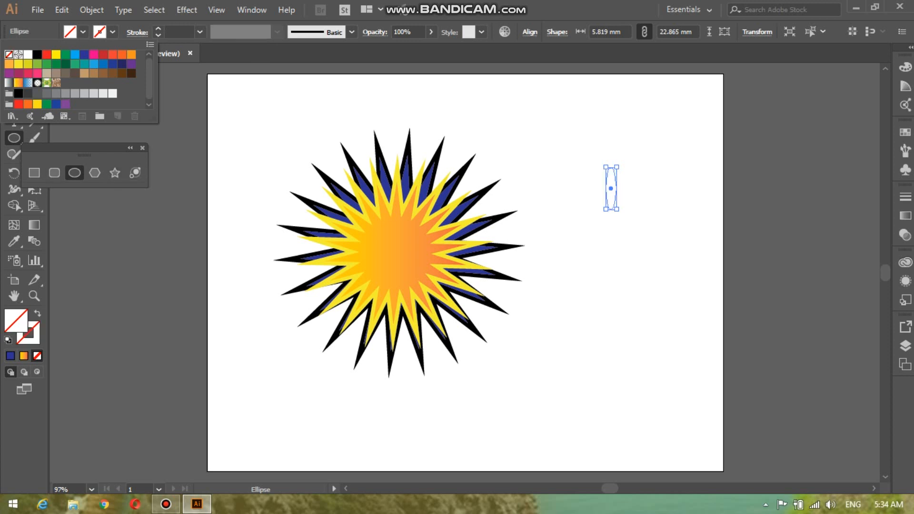
pyautogui.click(178, 89)
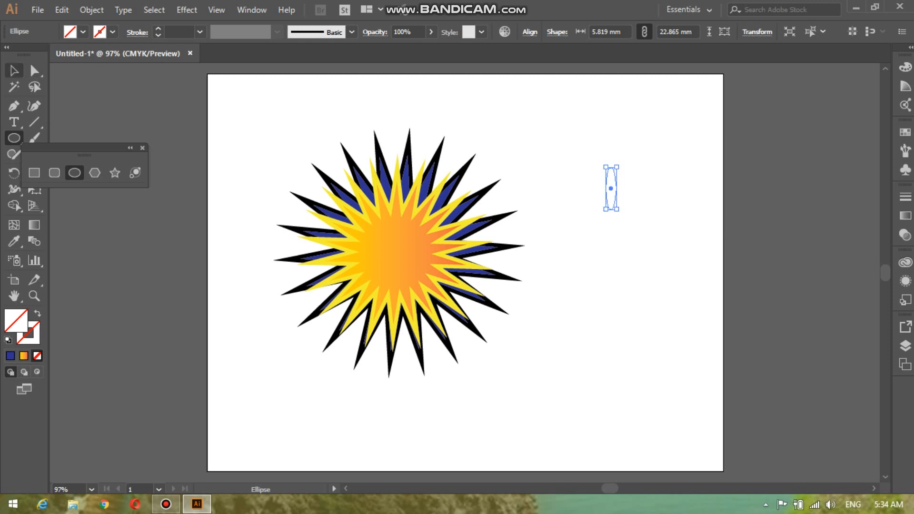
# - Rotate the narrow unfilled ellipse by -90° about its centre
pyautogui.click(14, 70)
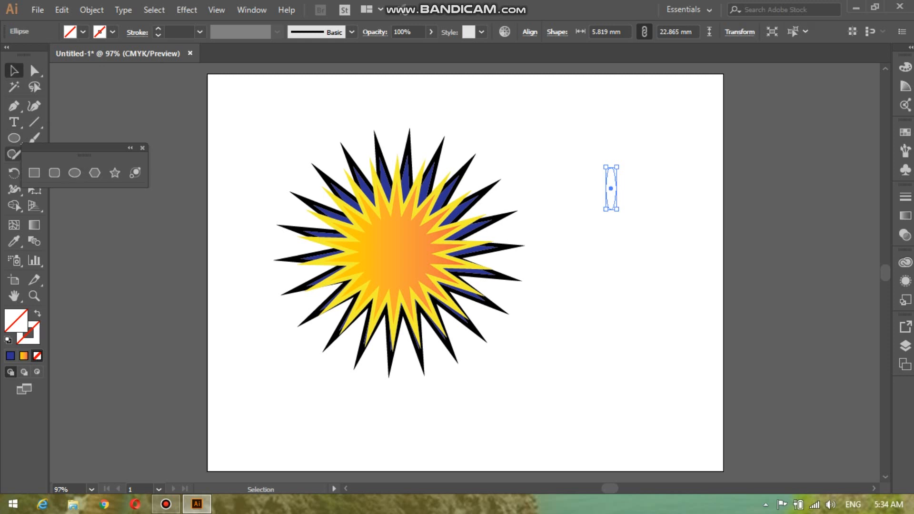
pyautogui.press('r')
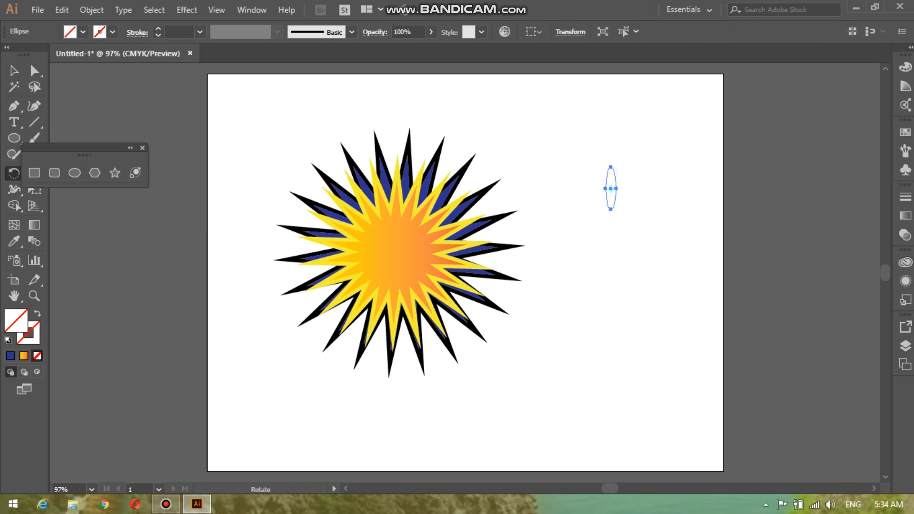
pyautogui.moveTo(624, 186); pyautogui.dragTo(611, 210)
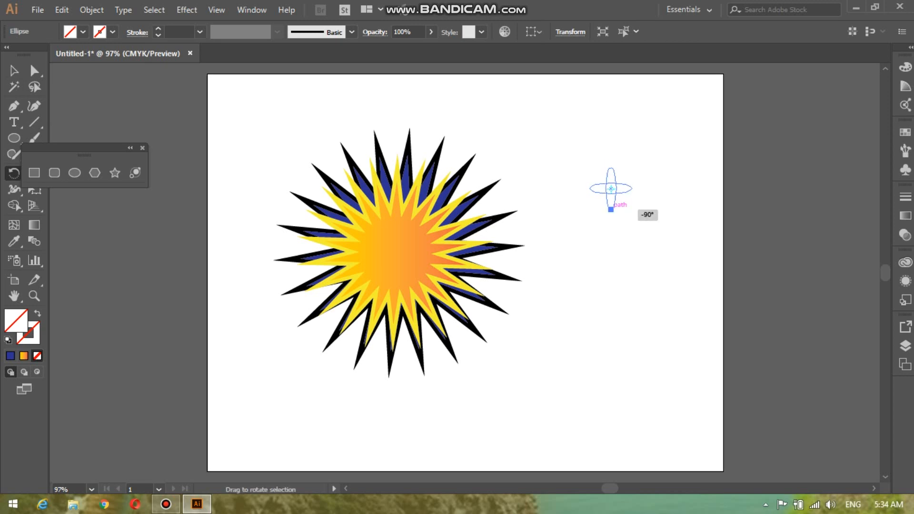